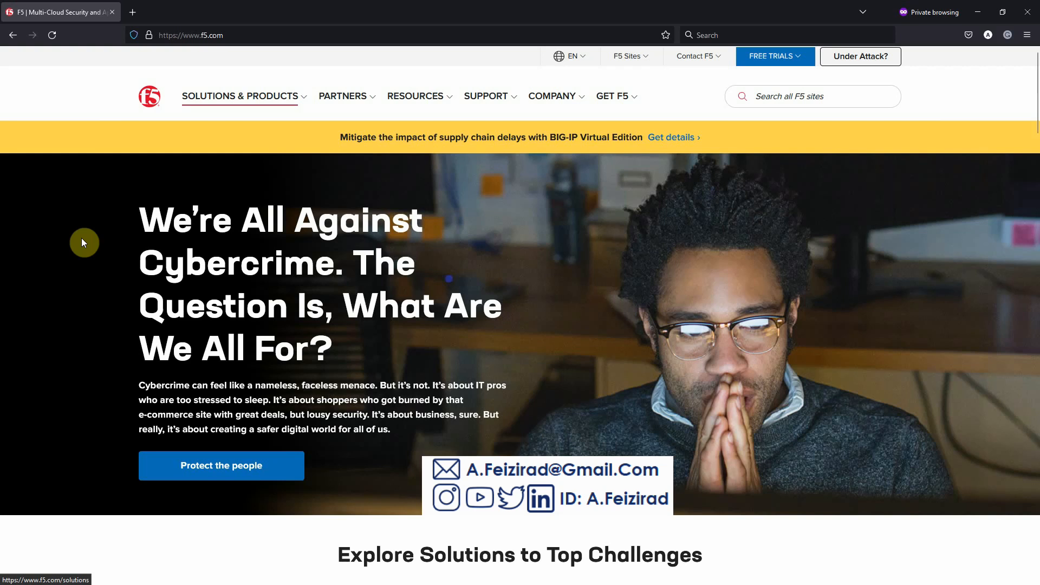
- Open the BIG-IP and BIG-IP VE page from the FREE TRIALS menu
click(794, 63)
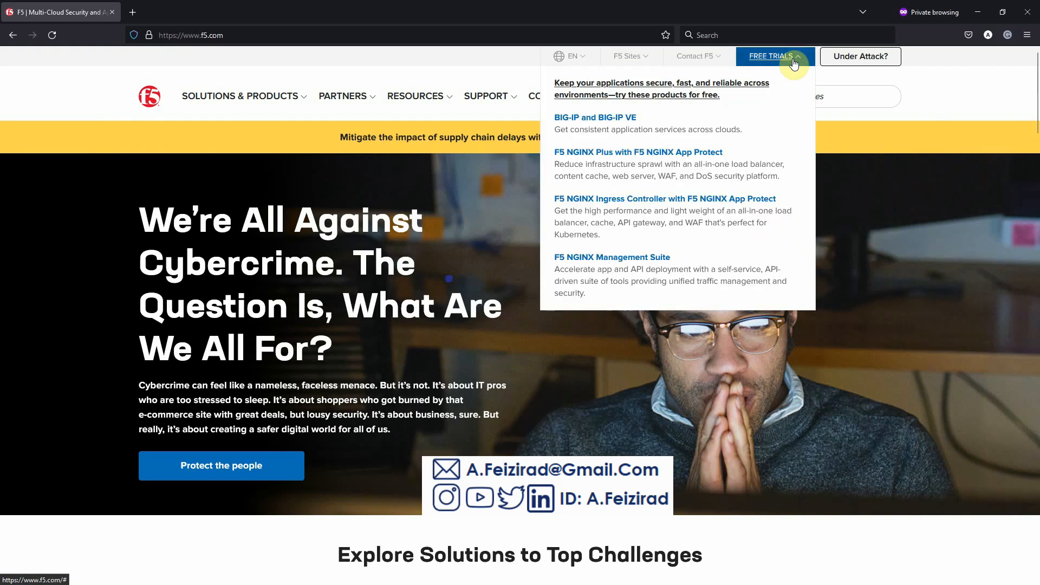
click(614, 122)
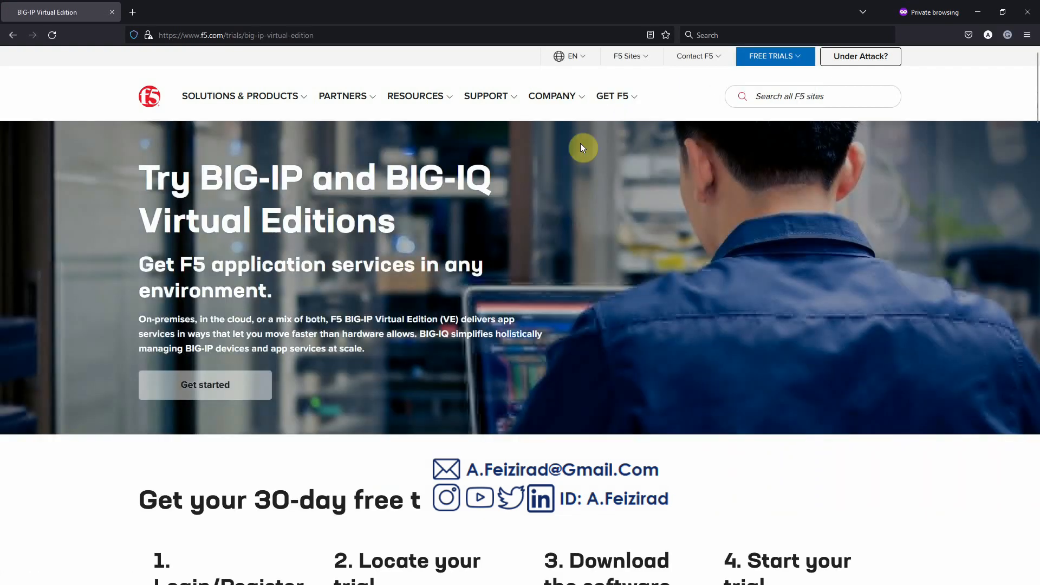
- Read through the four trial steps: login/register, locate trial, download software, start trial
scroll(430, 204, down, 7)
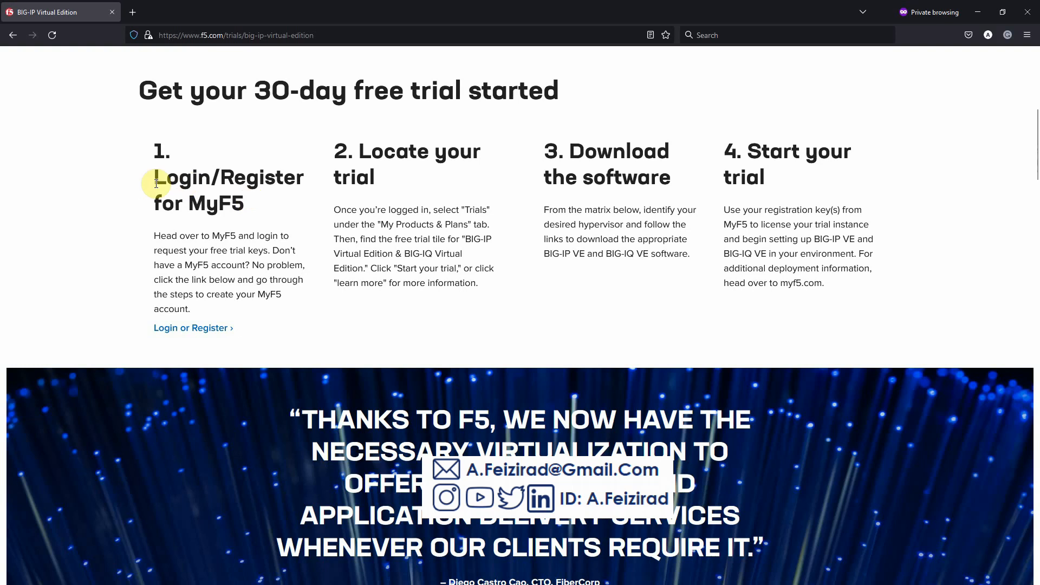
drag(153, 148, 317, 206)
click(378, 151)
drag(343, 147, 395, 179)
drag(539, 157, 691, 186)
click(730, 156)
drag(730, 156, 824, 190)
click(825, 190)
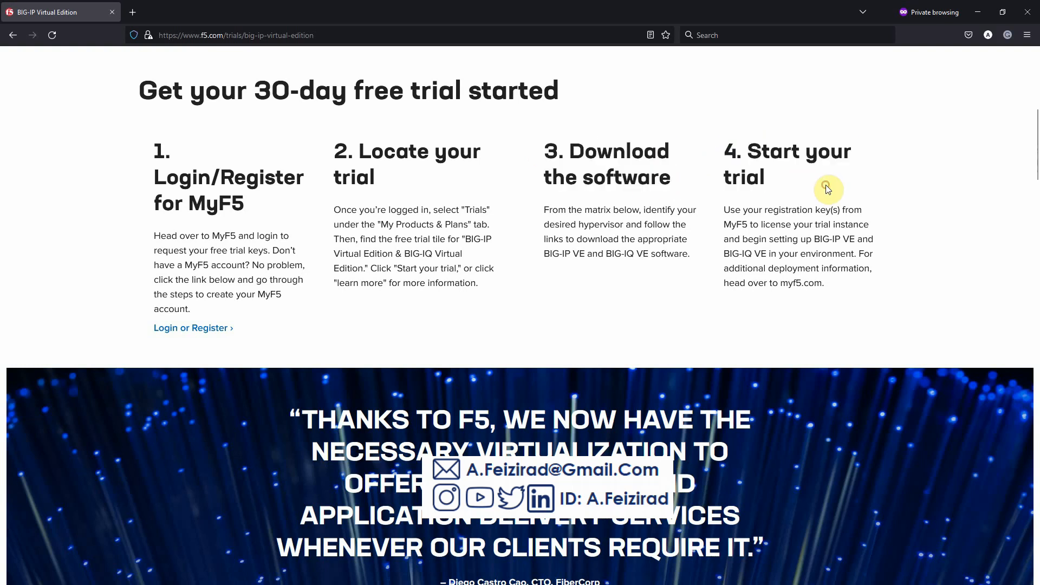
- Scroll past the package table and tech specs to the VMware download row
scroll(114, 198, down, 8)
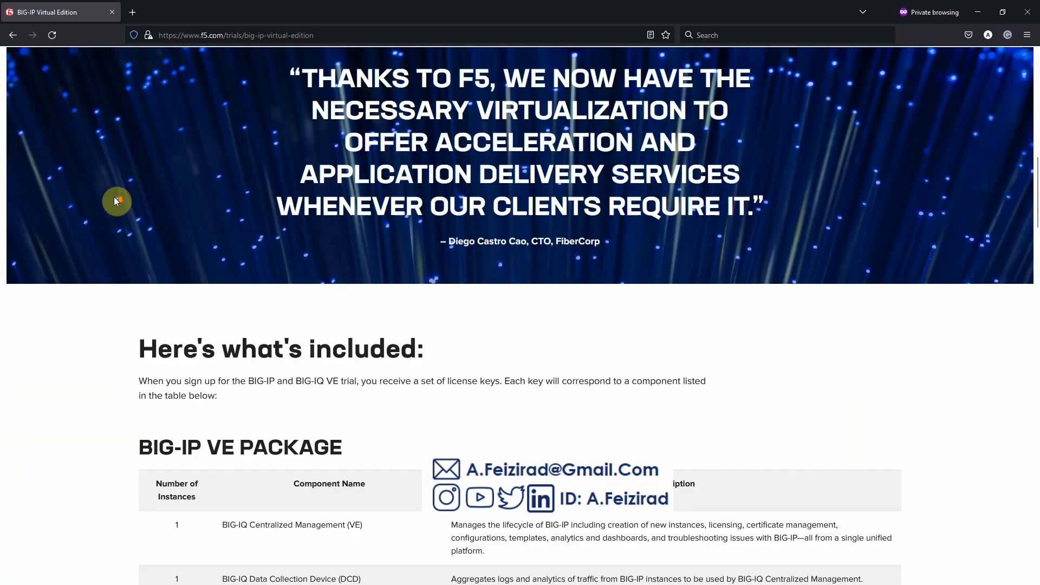
scroll(114, 198, down, 10)
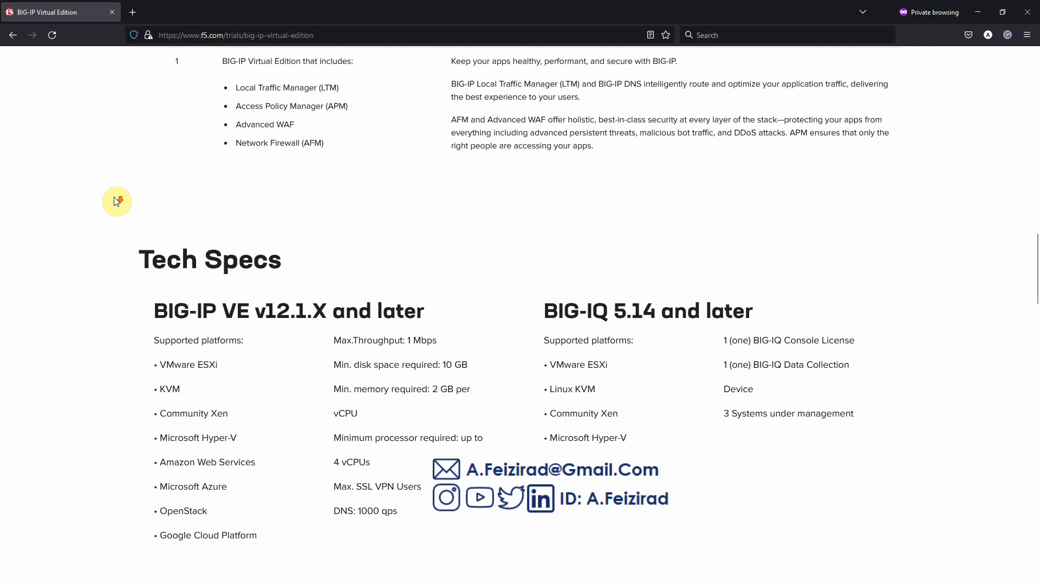
scroll(116, 202, down, 10)
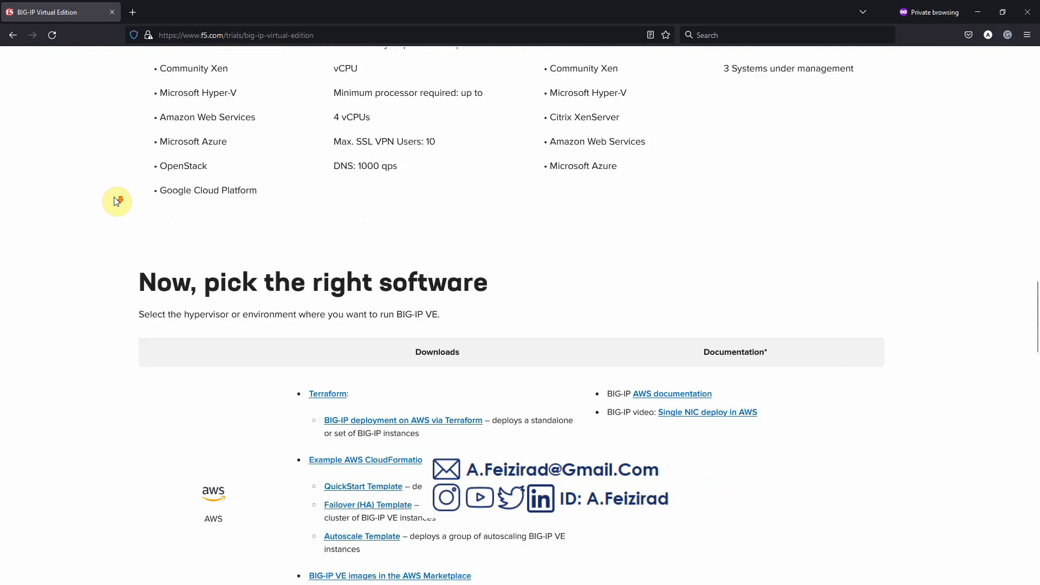
scroll(116, 202, down, 2)
scroll(117, 201, up, 5)
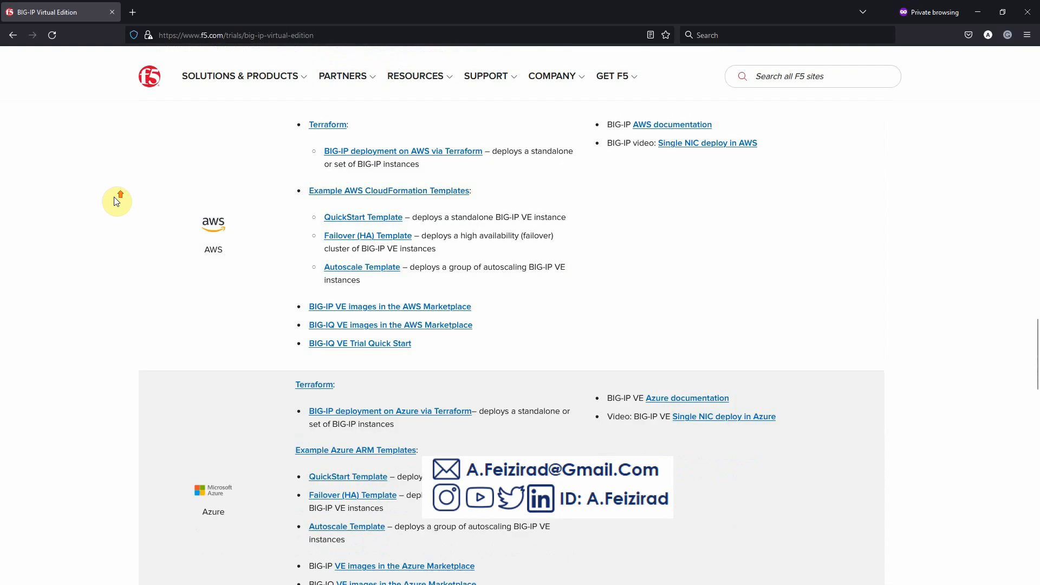
scroll(116, 201, up, 1)
scroll(116, 202, up, 2)
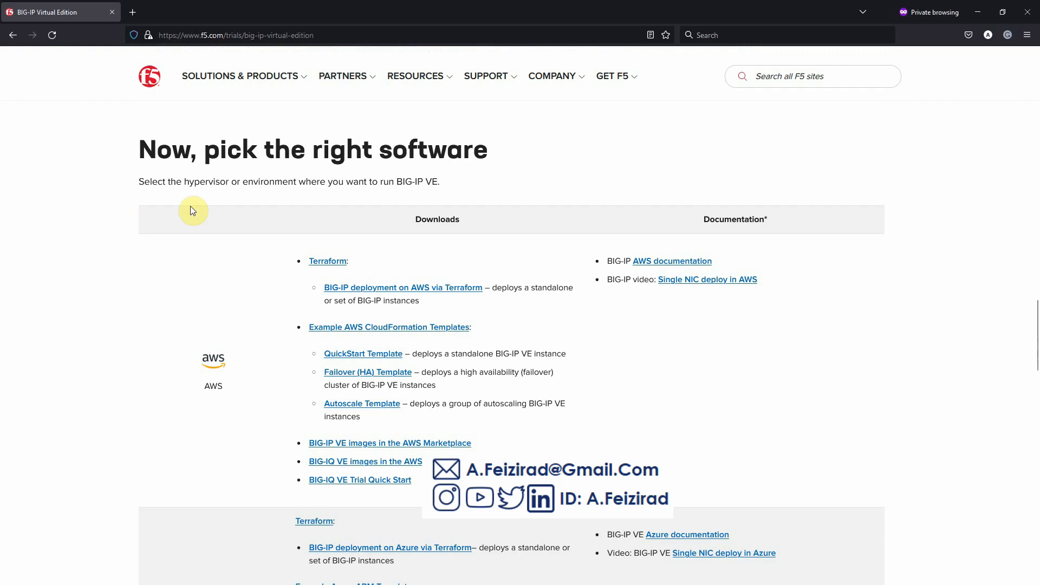
scroll(210, 212, down, 6)
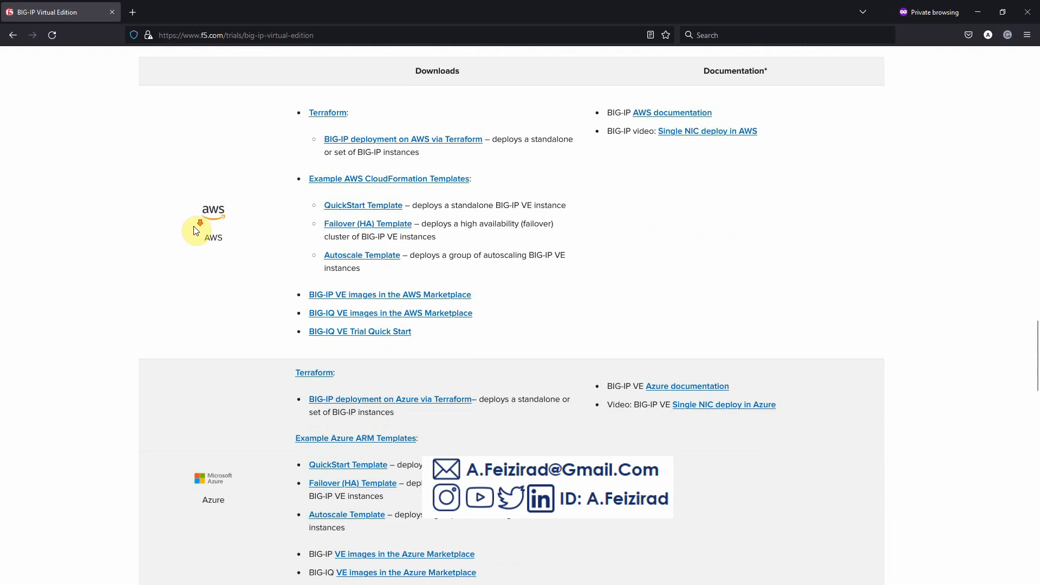
scroll(177, 231, down, 12)
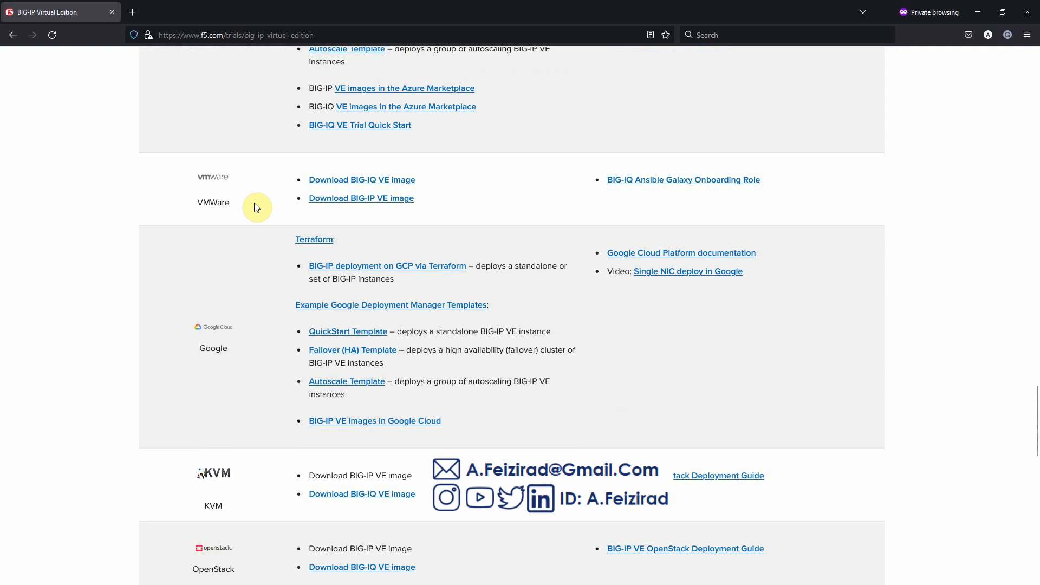
- Choose the VMware BIG-IP VE image download, start a new F5 account, and submit the e-mail address
click(370, 200)
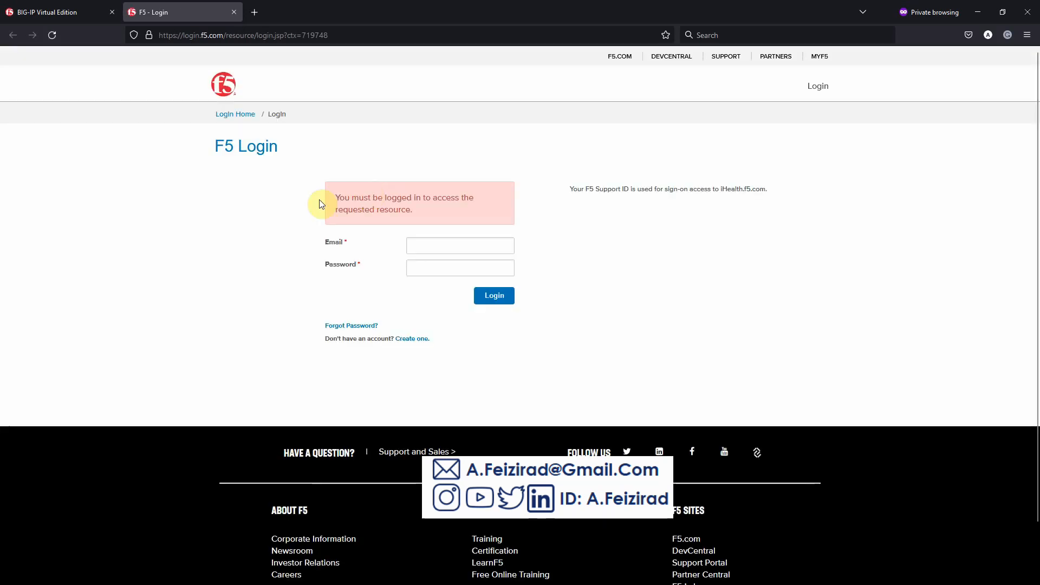
click(414, 340)
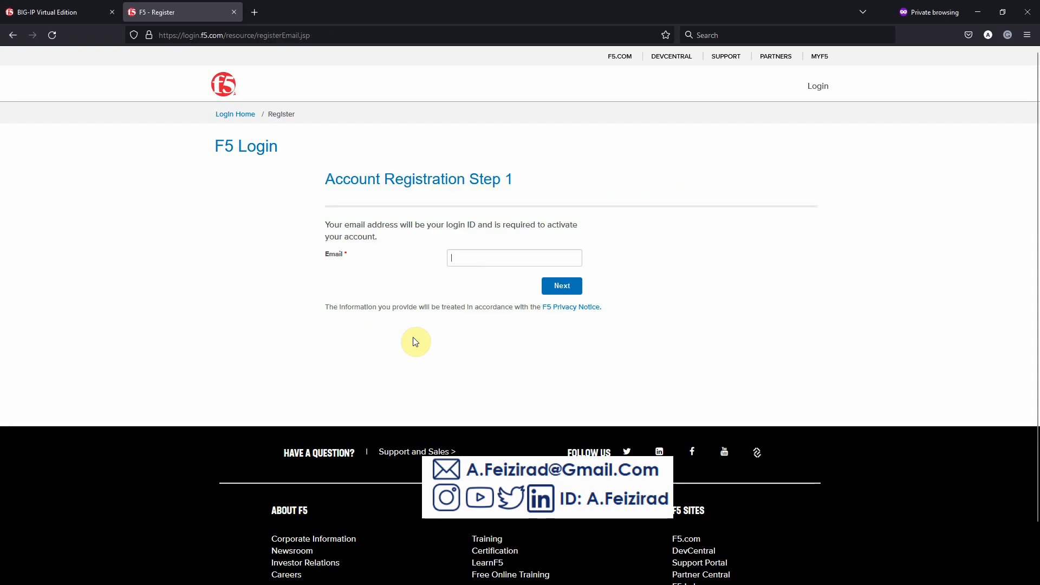
key(ctrl+v)
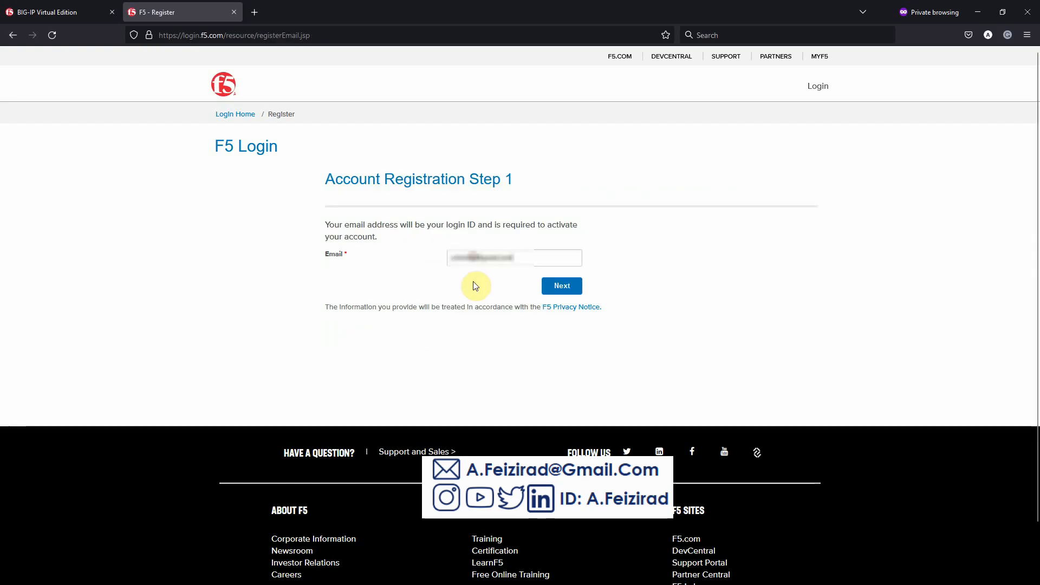
click(547, 289)
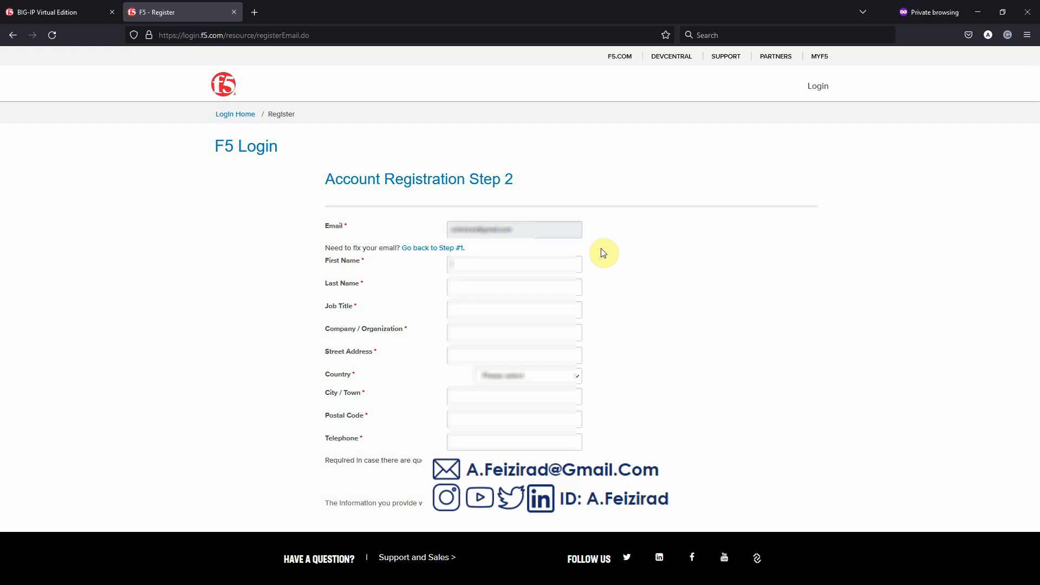
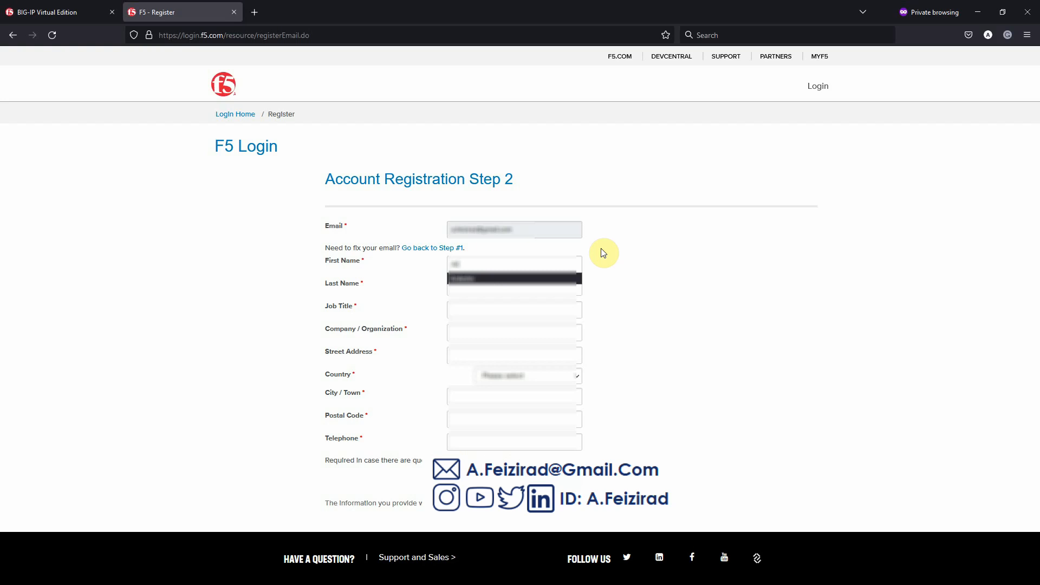
- Enter first and last name, job title 'Networkstwork Engineer' and the company name
key(Tab)
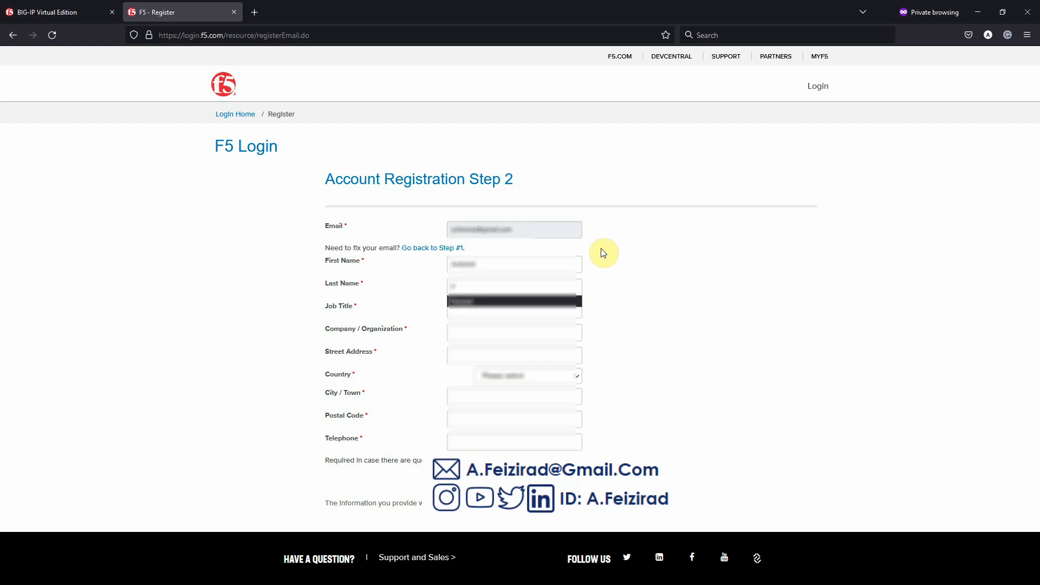
key(Tab)
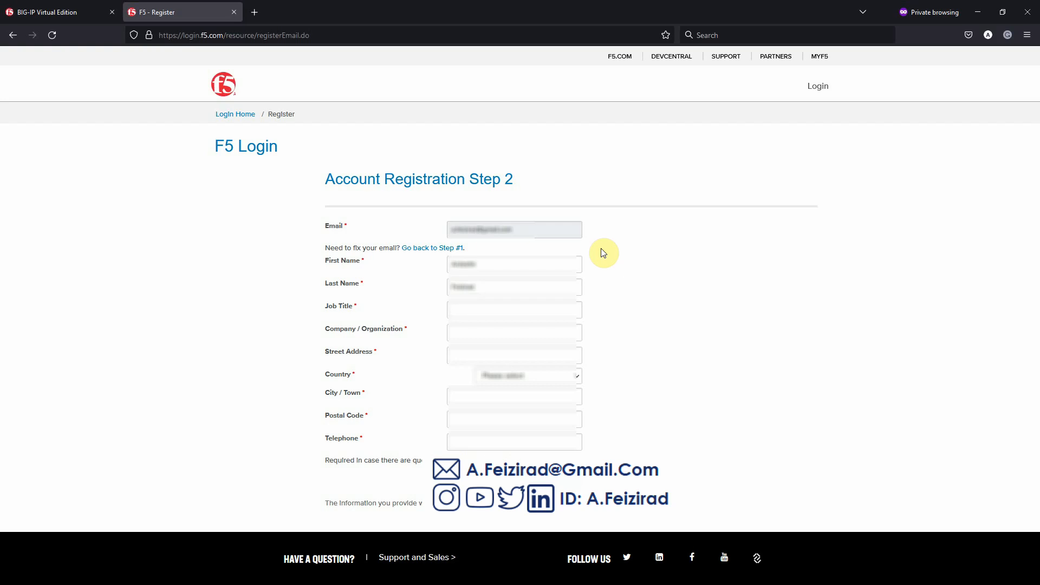
text(Networkstwork Engineer)
key(Tab)
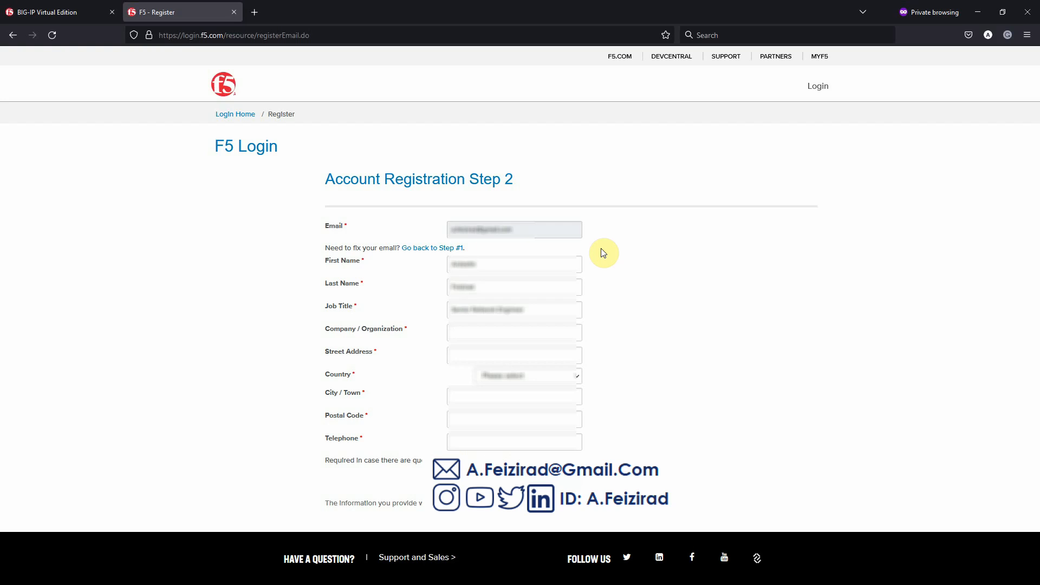
text(AFreelancer)
key(ctrl+a)
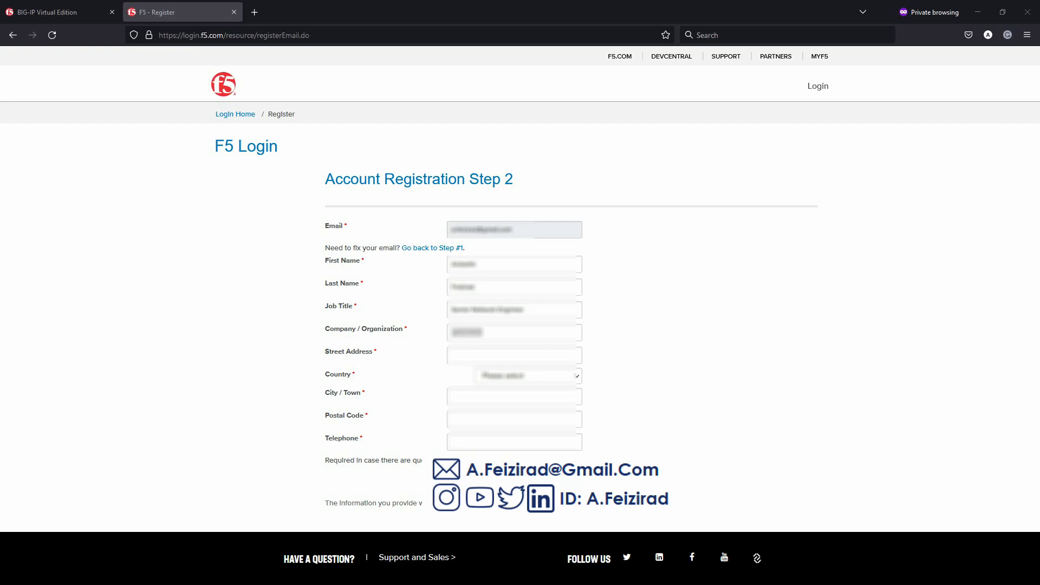
click(480, 353)
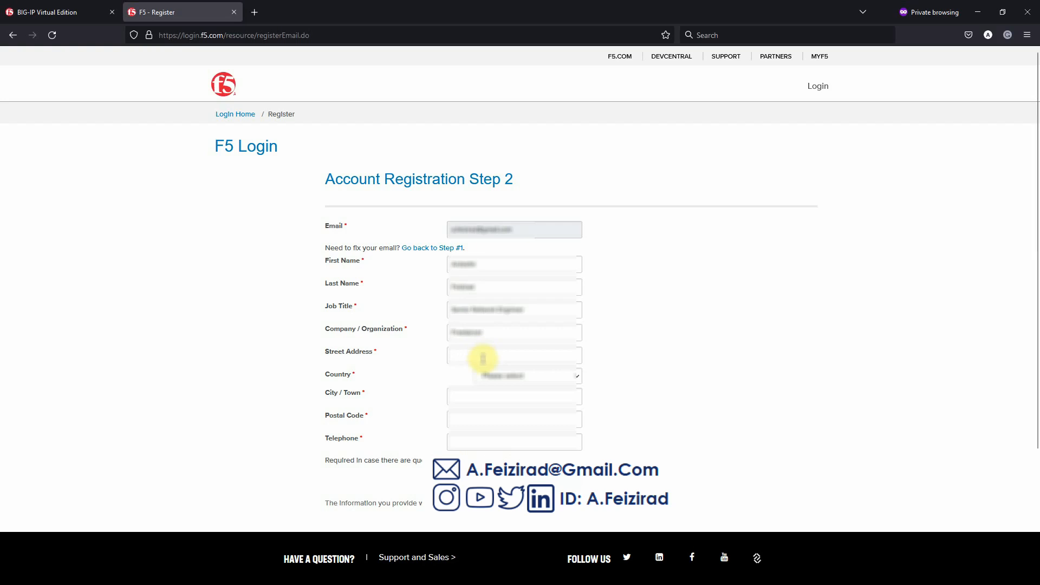
- Select United States as the country and pick the state/province from its list
click(496, 383)
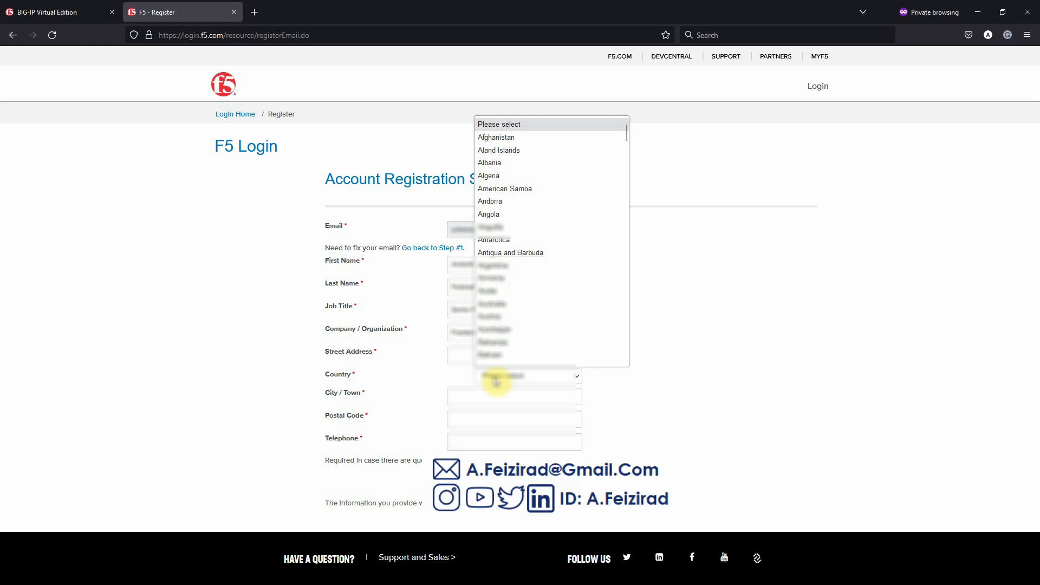
scroll(512, 330, down, 20)
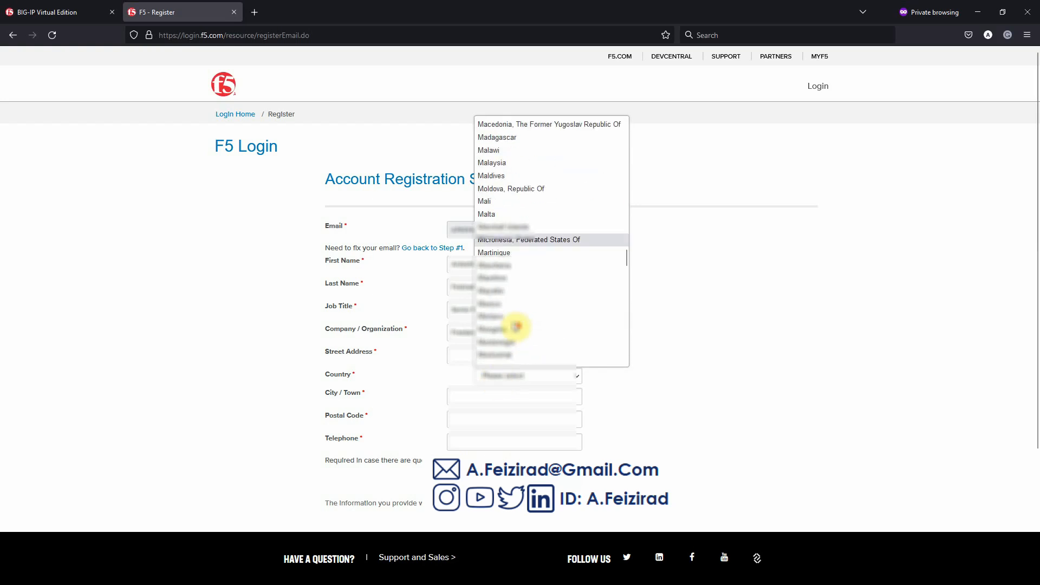
scroll(516, 327, down, 20)
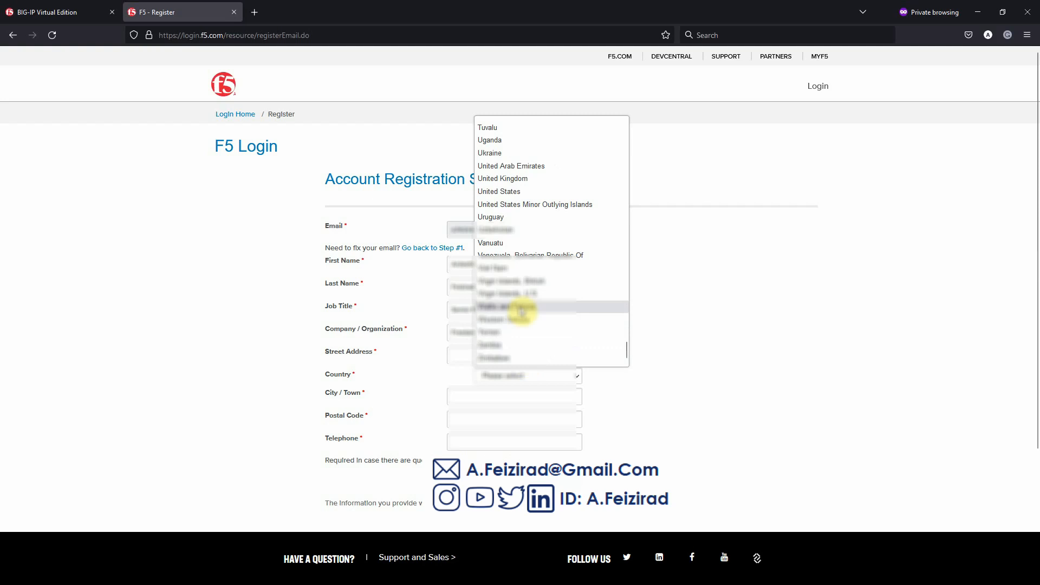
click(510, 193)
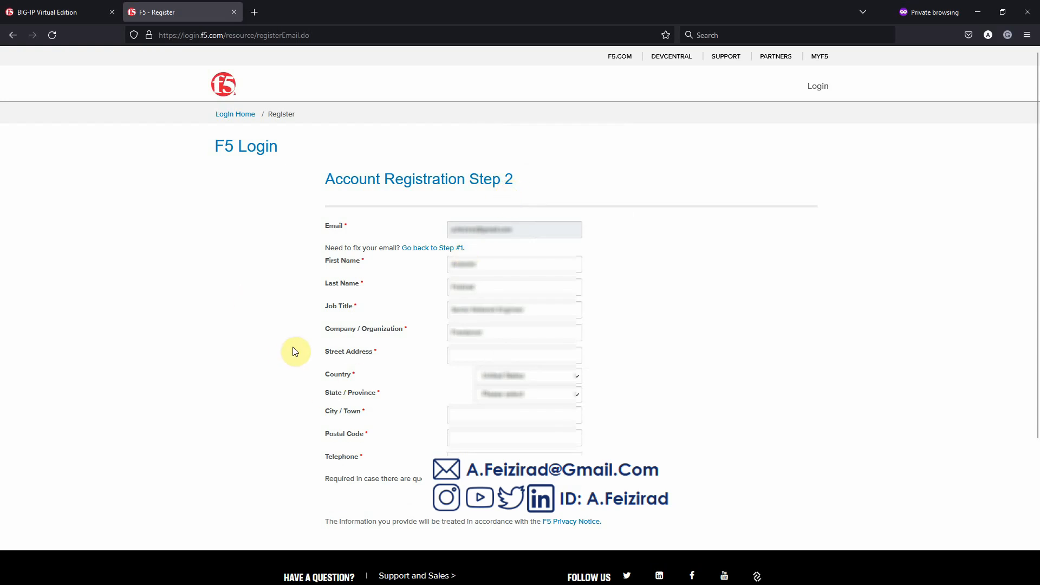
click(504, 397)
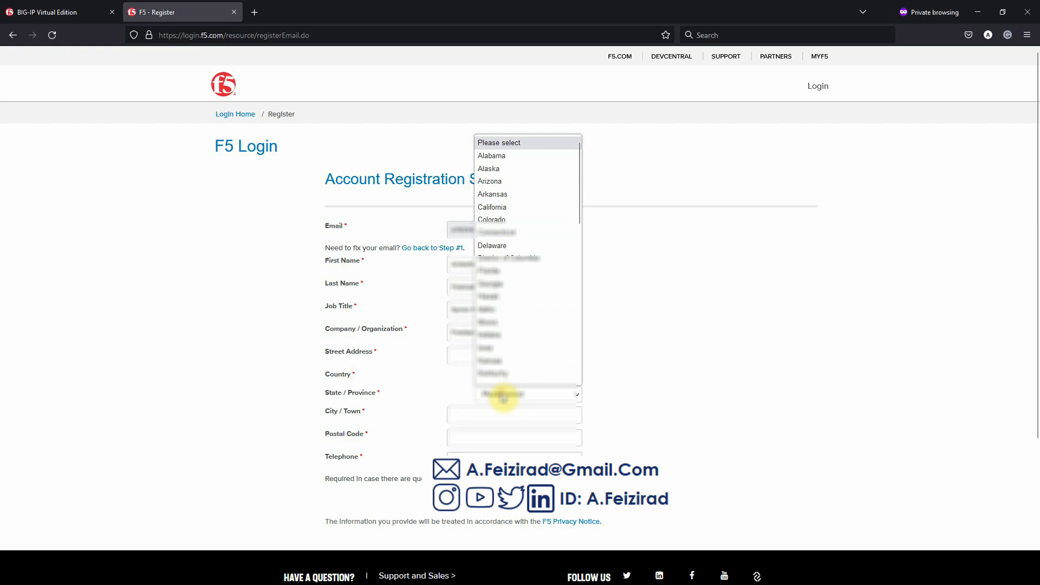
scroll(494, 325, down, 10)
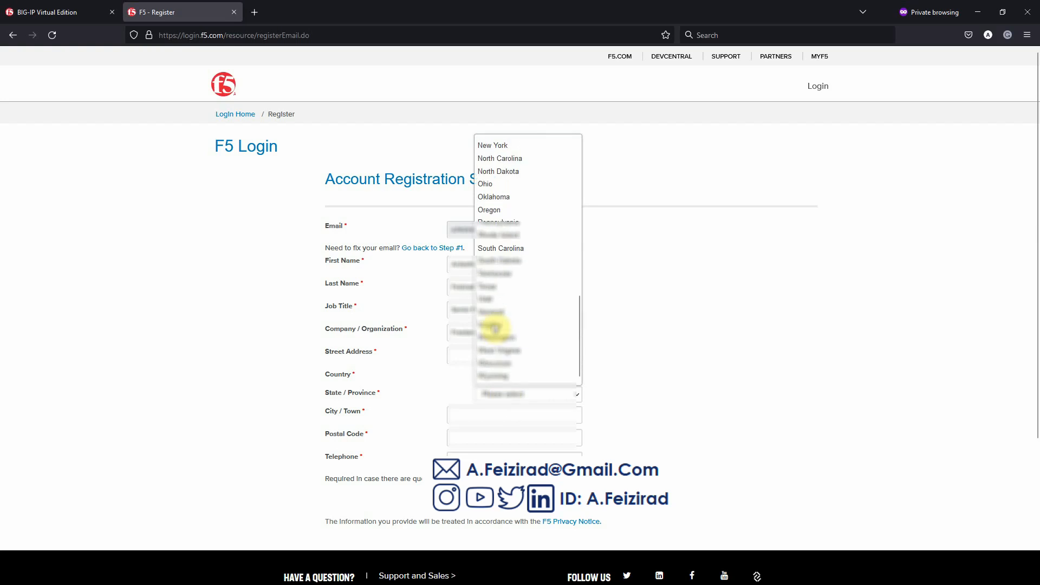
click(511, 183)
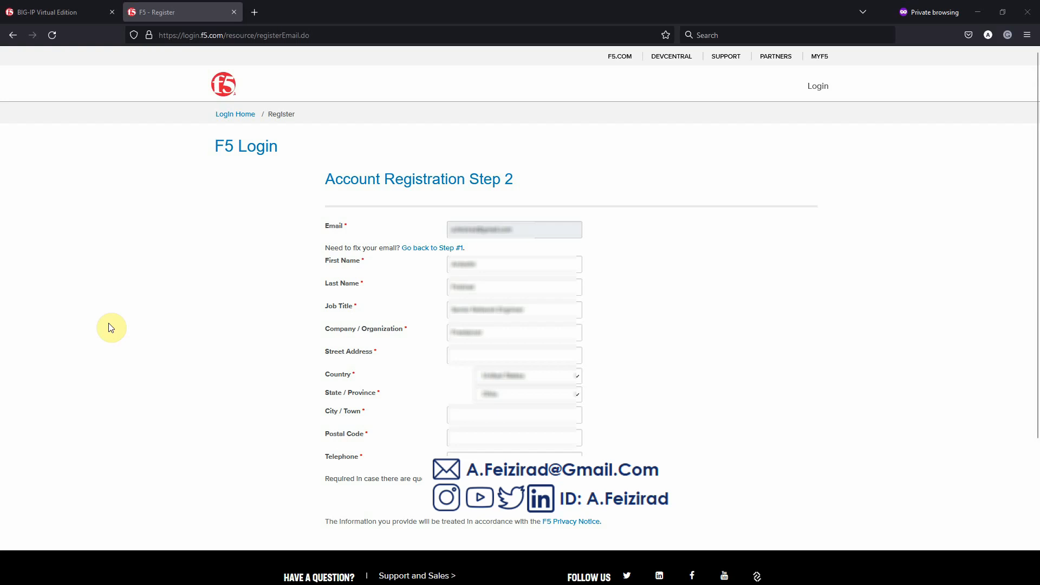
- Paste in the street address, city and postal code, then submit the registration
click(466, 354)
key(ctrl+v)
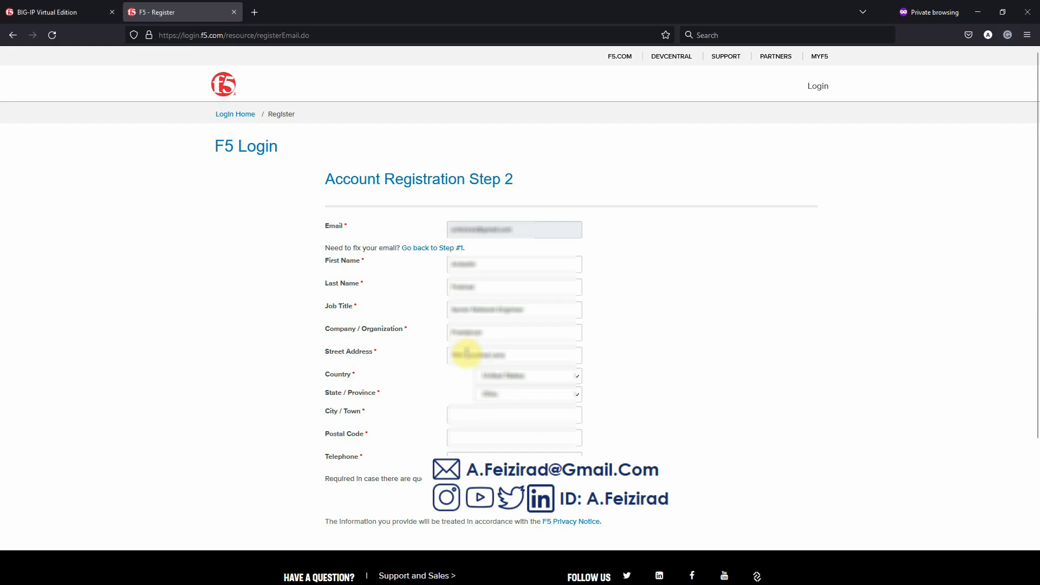
click(468, 415)
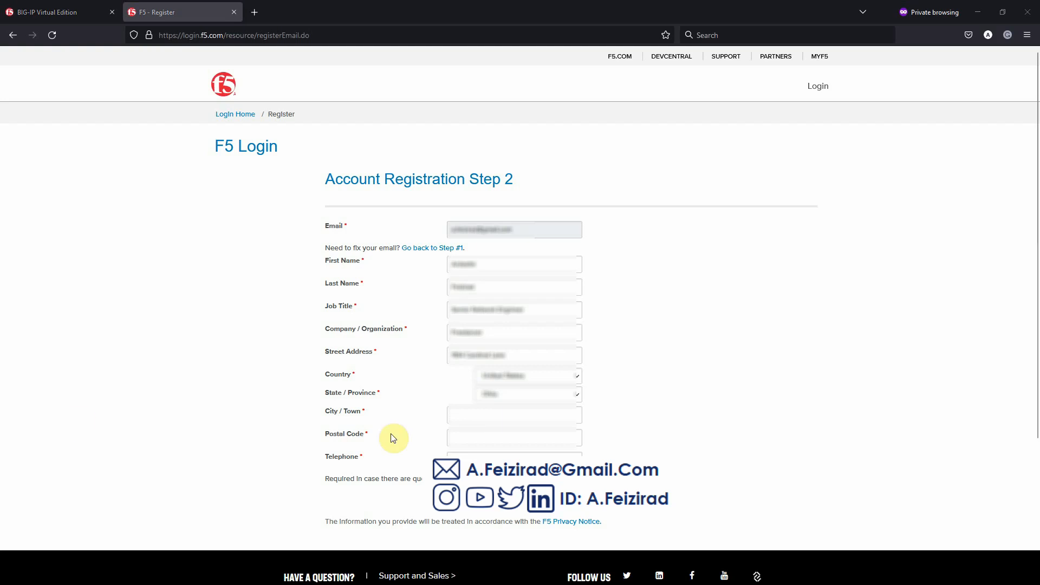
right_click(484, 420)
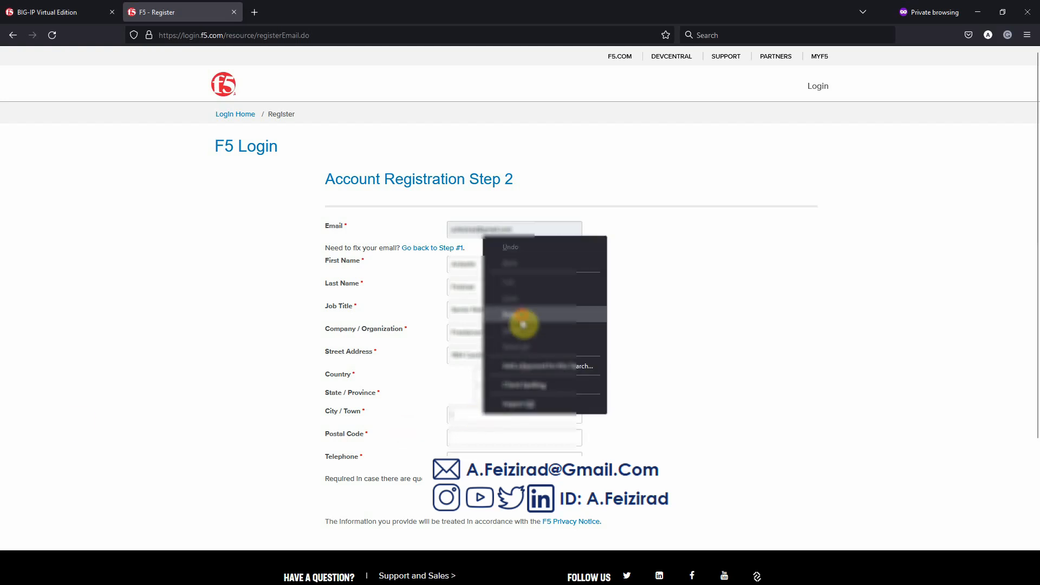
click(523, 316)
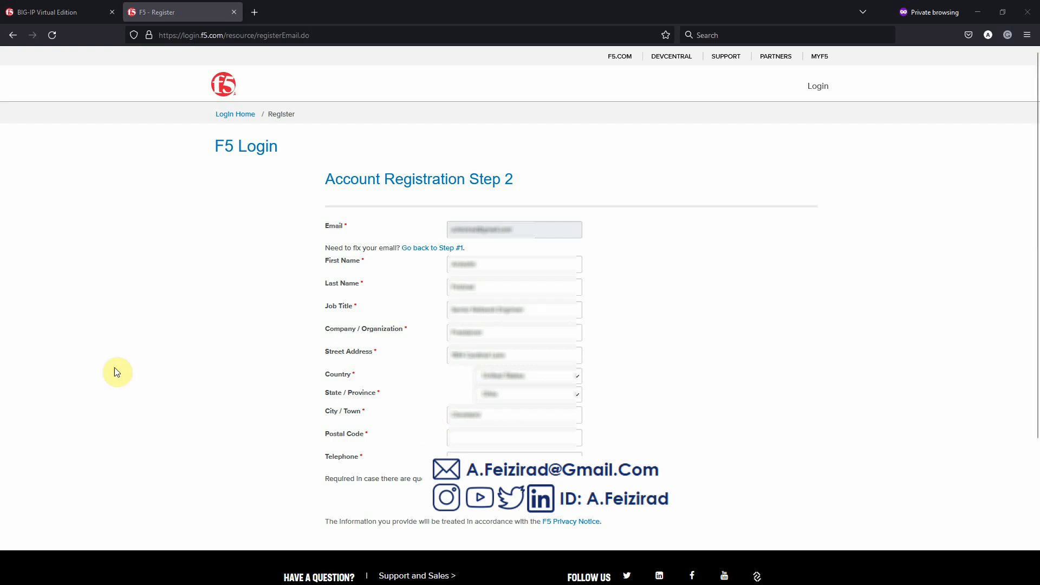
click(473, 437)
key(ctrl+v)
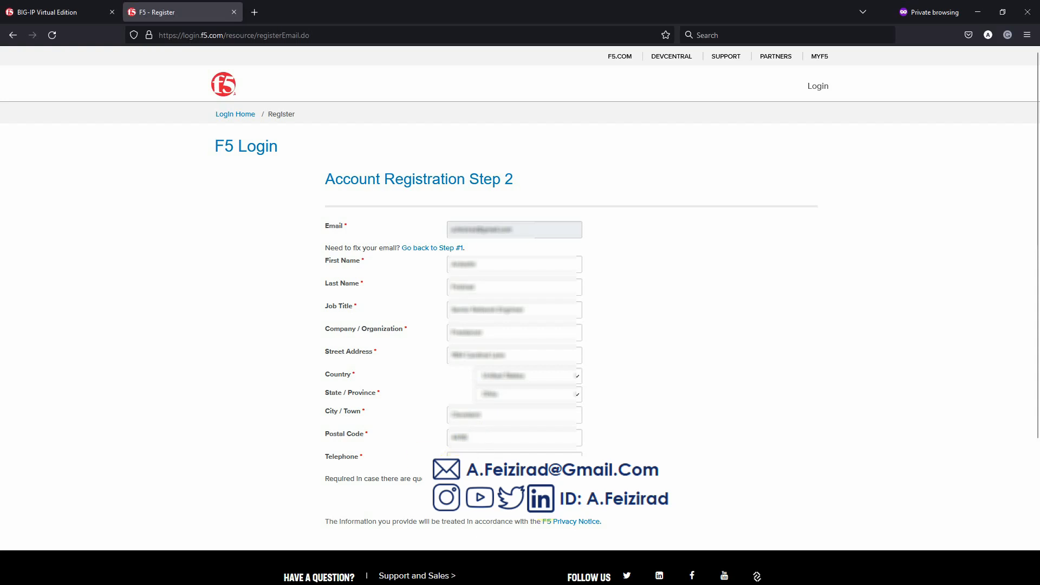
click(549, 505)
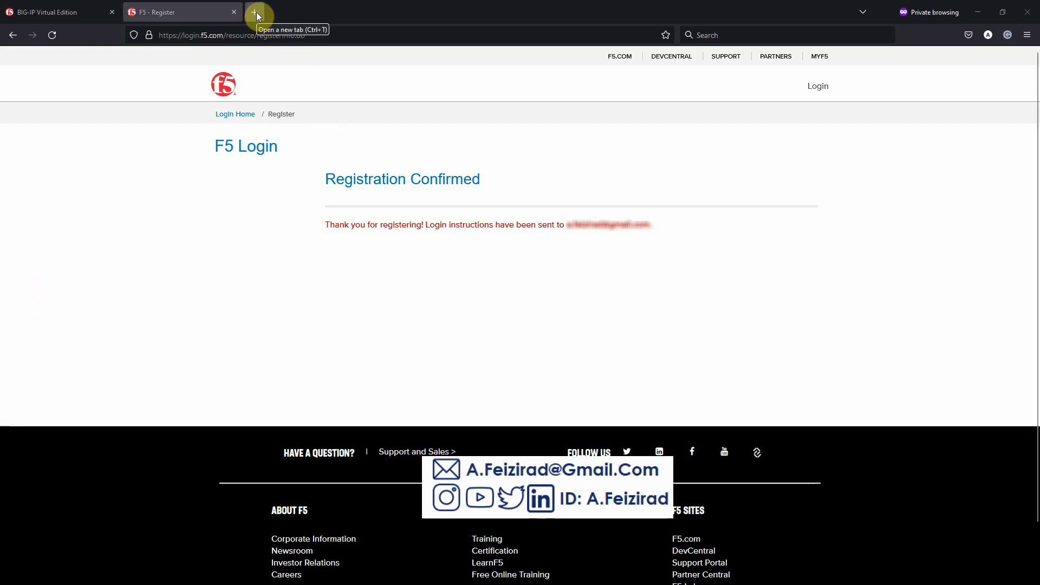
- Open the emailed set-password link and enter the new account password in both fields
right_click(261, 38)
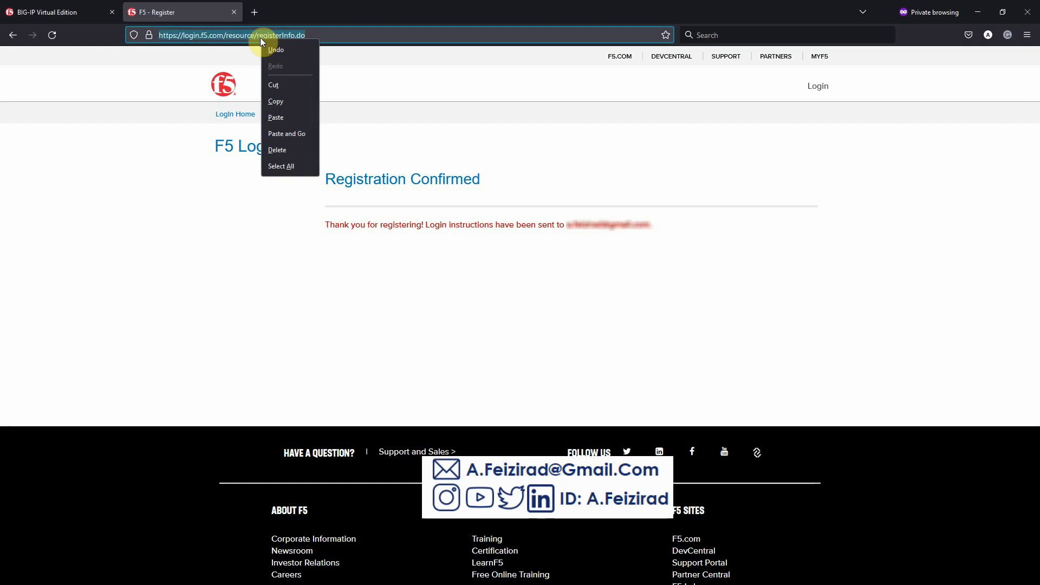
click(288, 133)
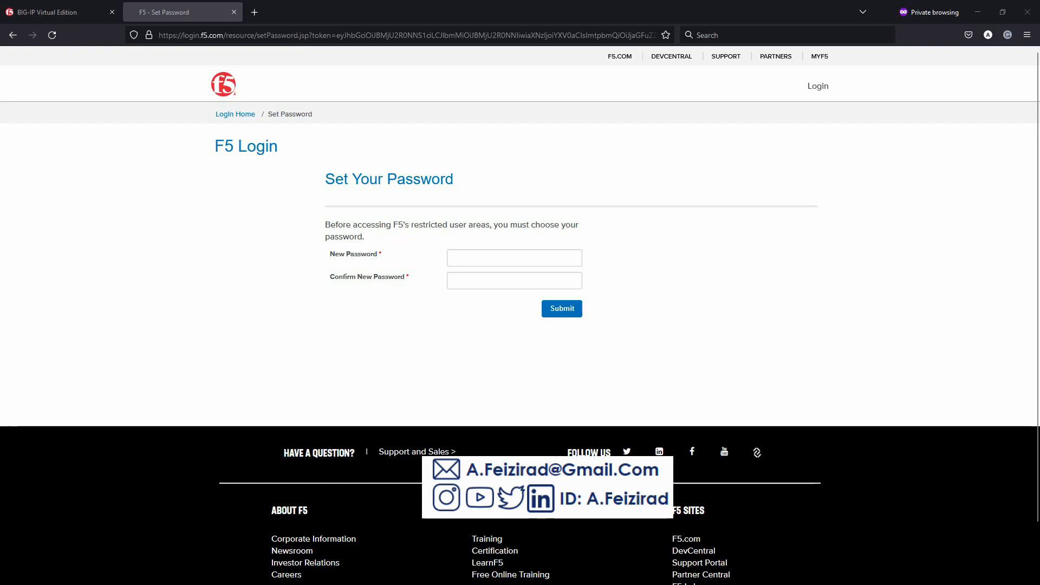
click(471, 258)
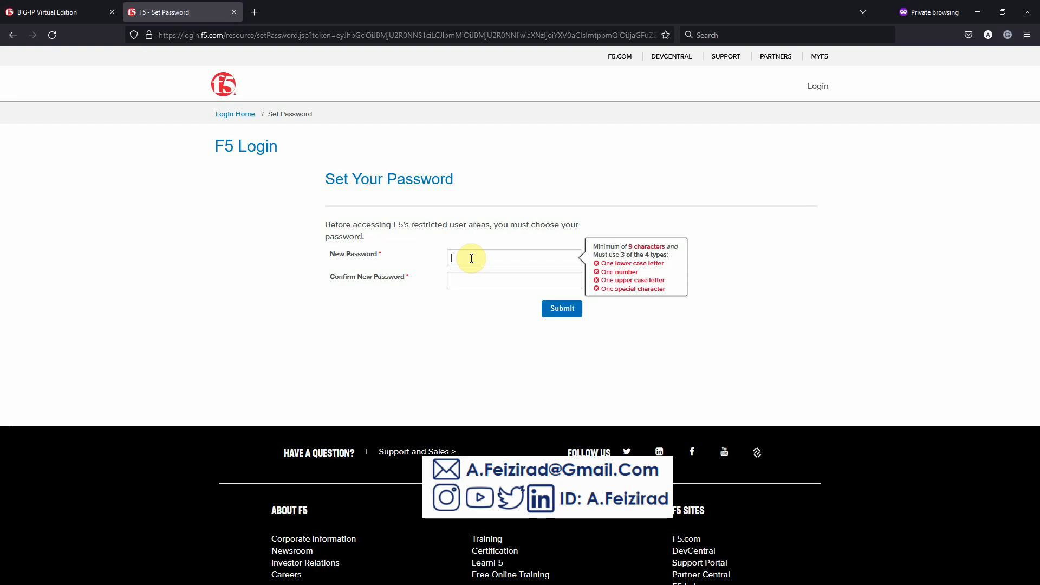
text(Aa•••••••)
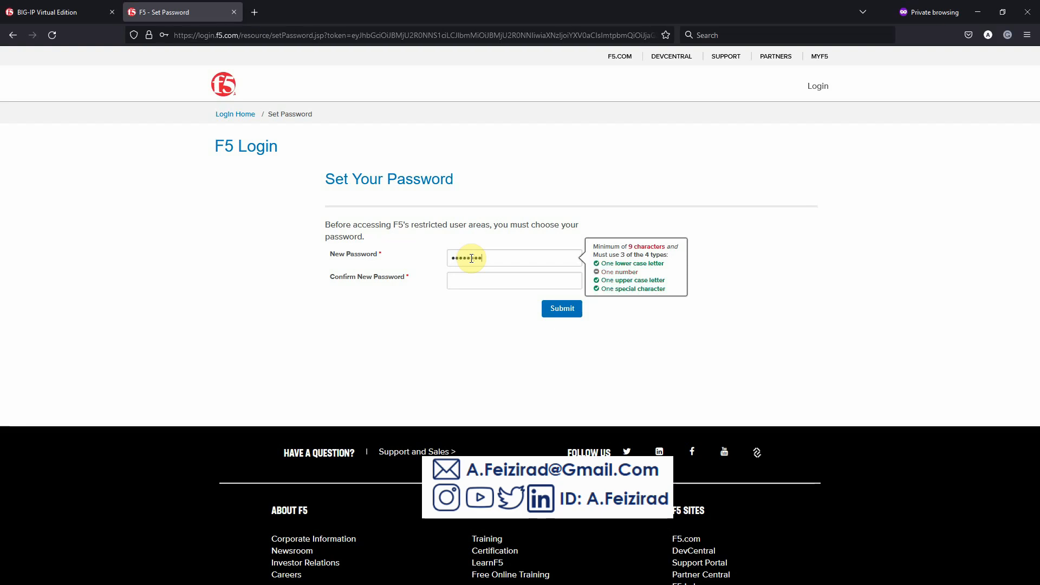
key(Tab)
text(••••••)
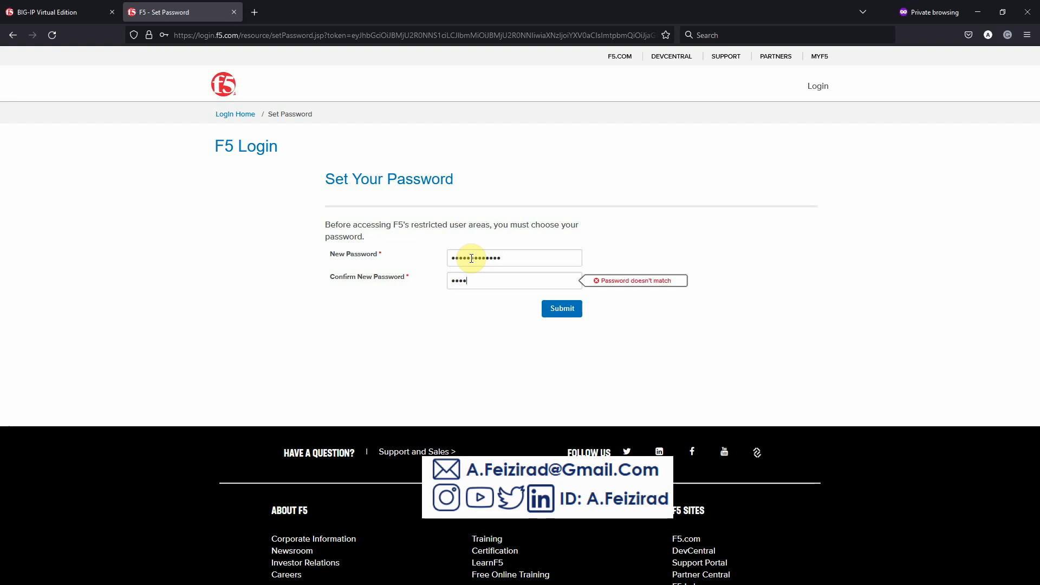
text(•••••••)
click(556, 310)
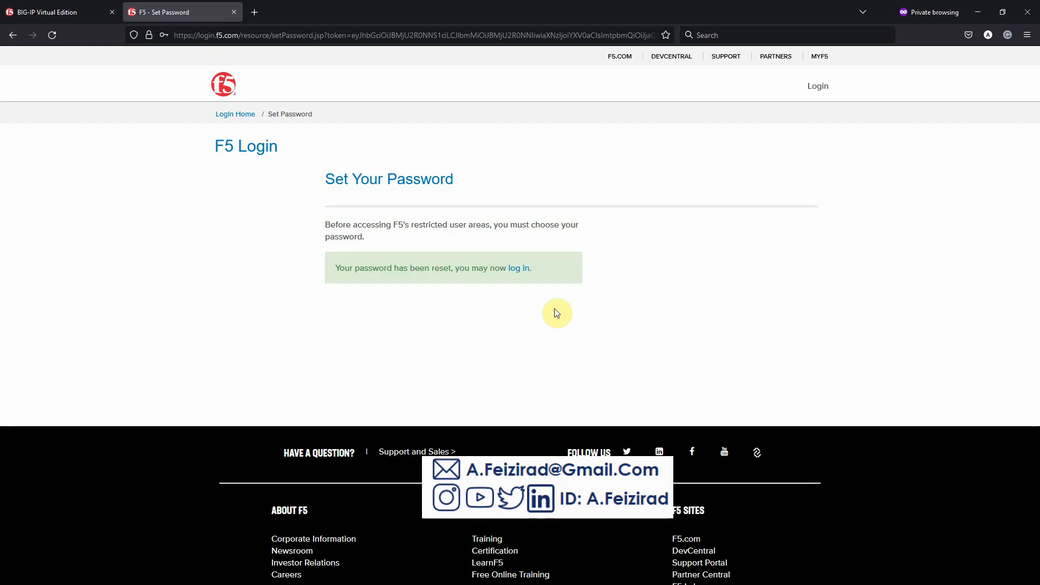
- Go to the F5 login page and enter the account e-mail address
click(522, 270)
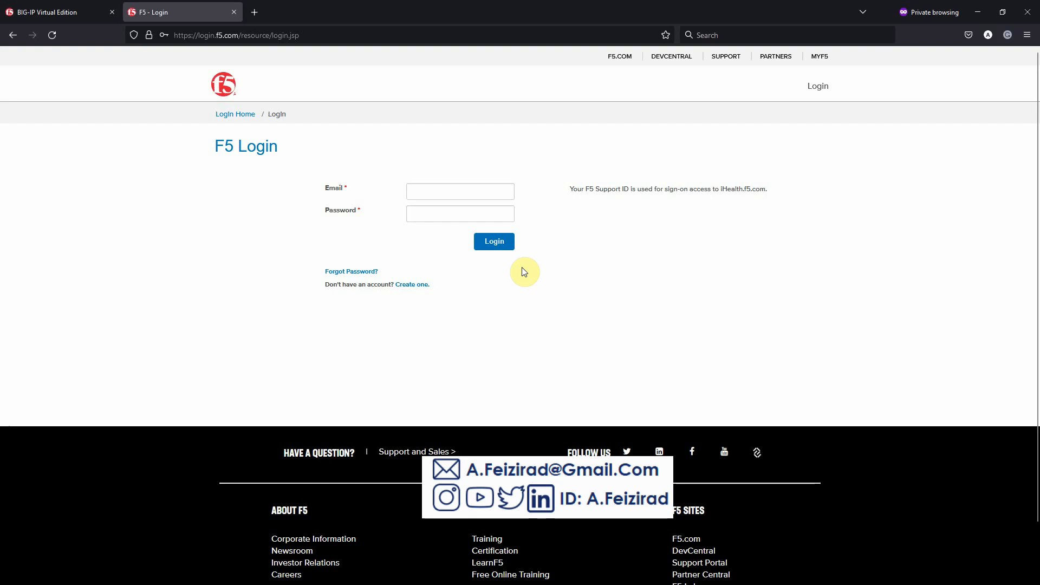
click(447, 191)
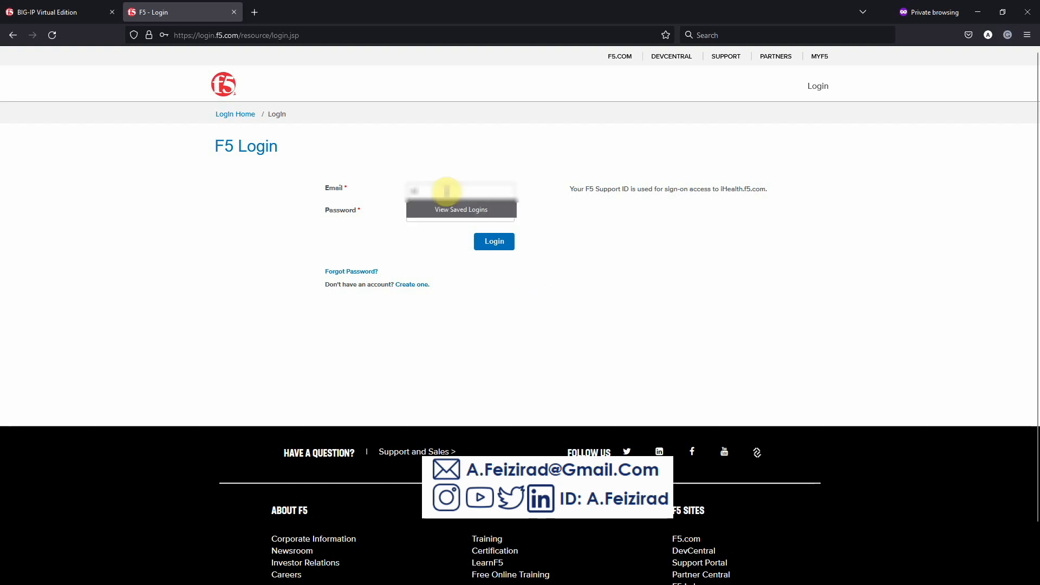
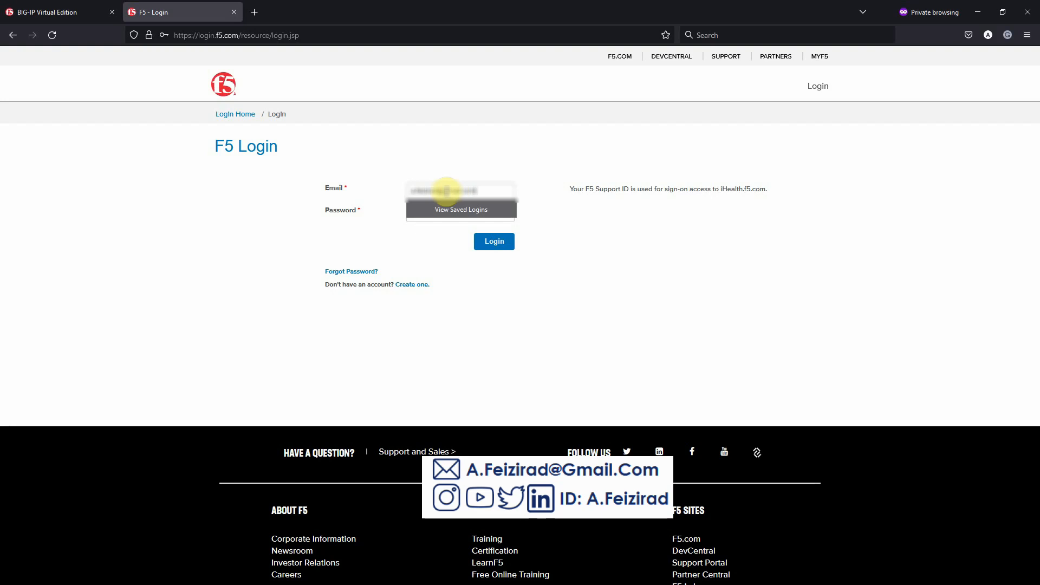
key(Tab)
- Sign in with the account password and open the BIG-IP v16.x Virtual Edition product line
text(*************)
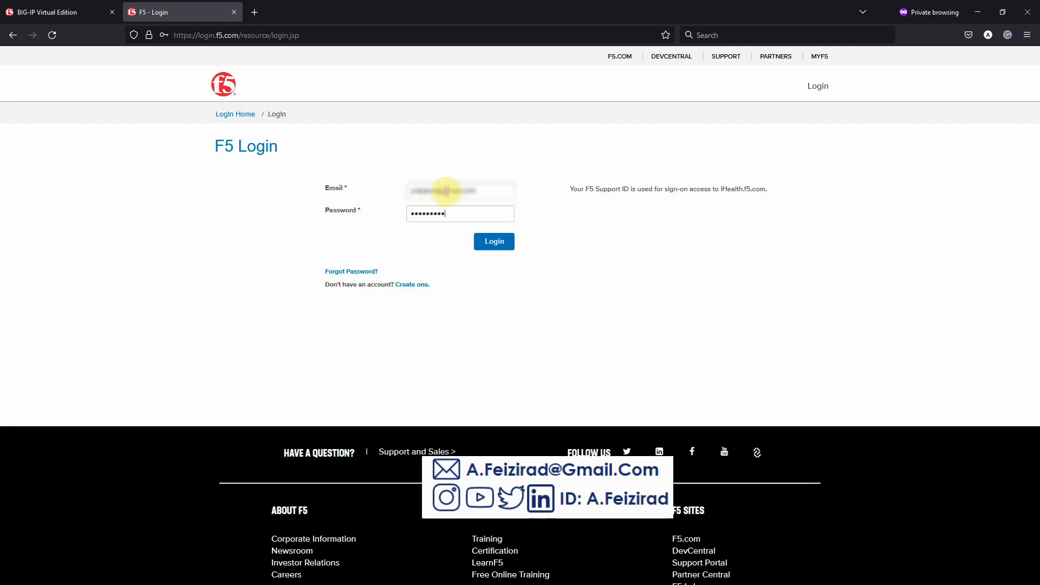
key(Return)
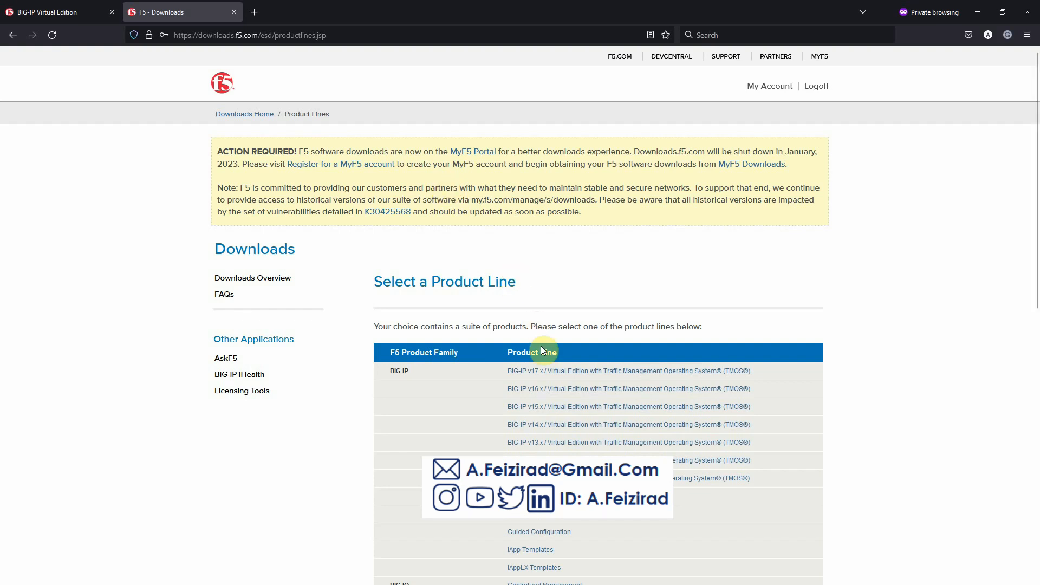
scroll(538, 394, down, 3)
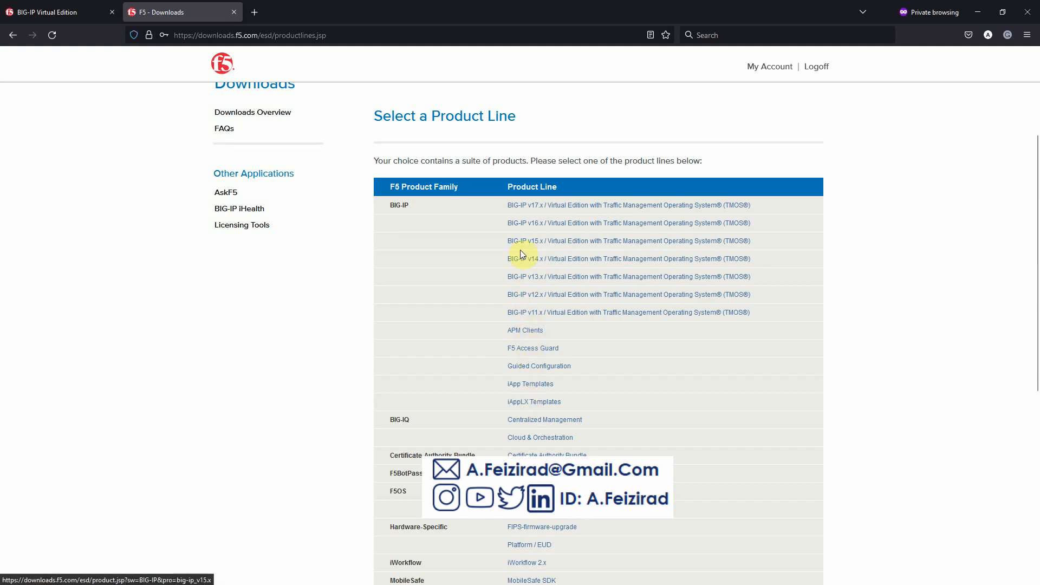
click(532, 224)
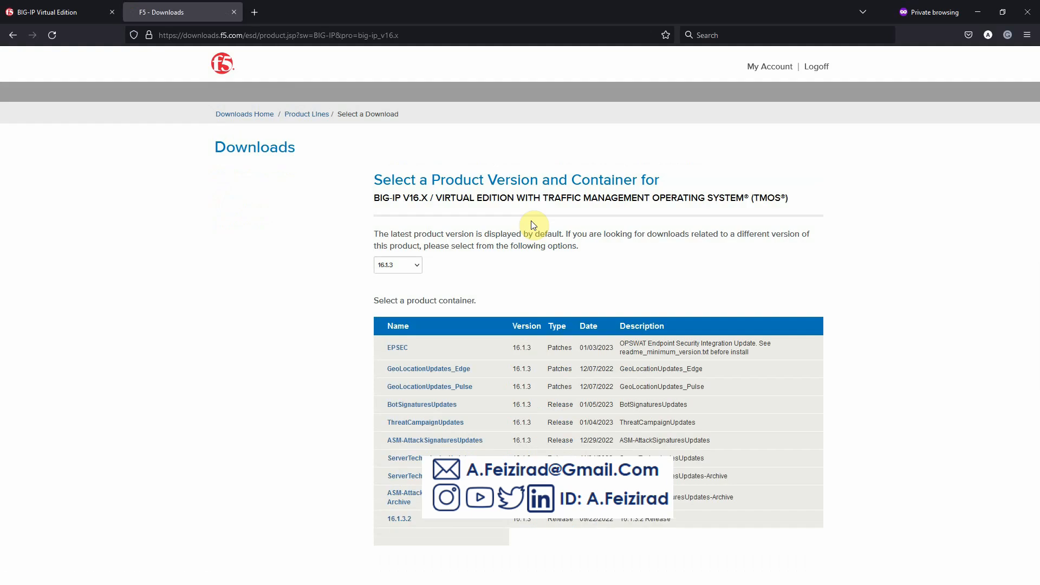
- Keep version 16.1.3 and open its Virtual-Edition container to reach the license agreement
scroll(531, 220, down, 2)
click(414, 258)
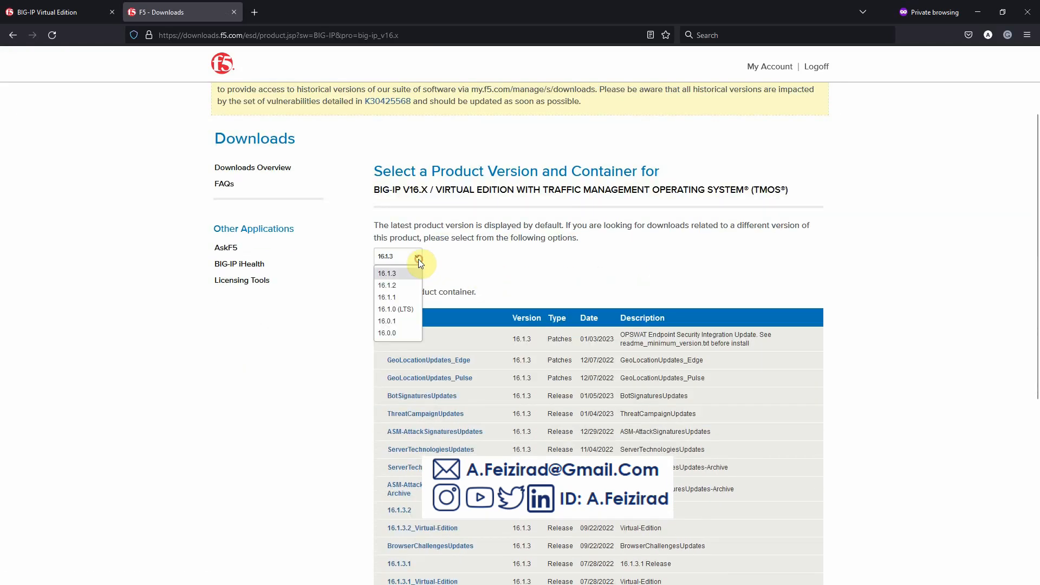
click(491, 260)
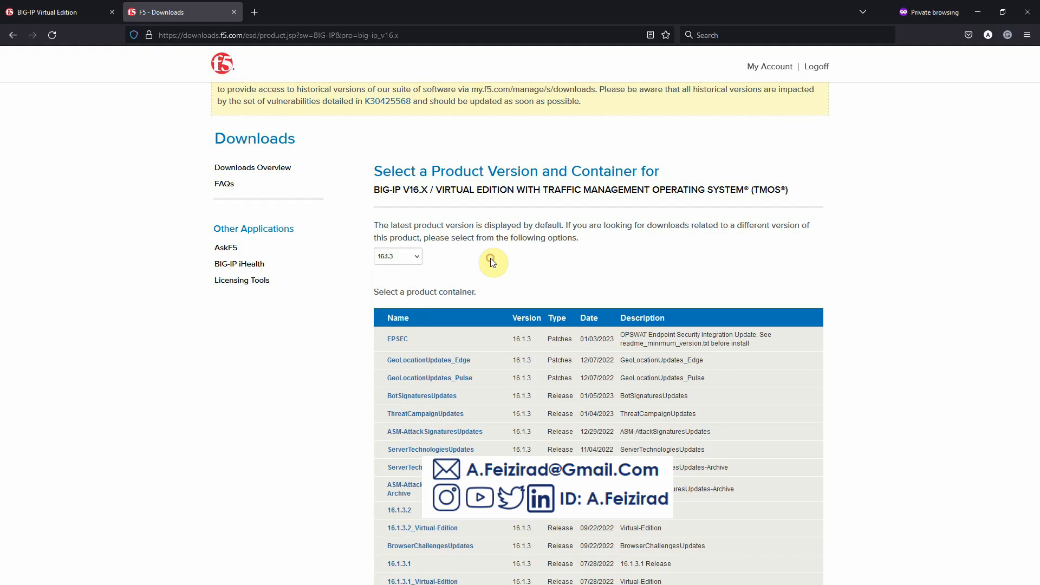
scroll(445, 263, down, 1)
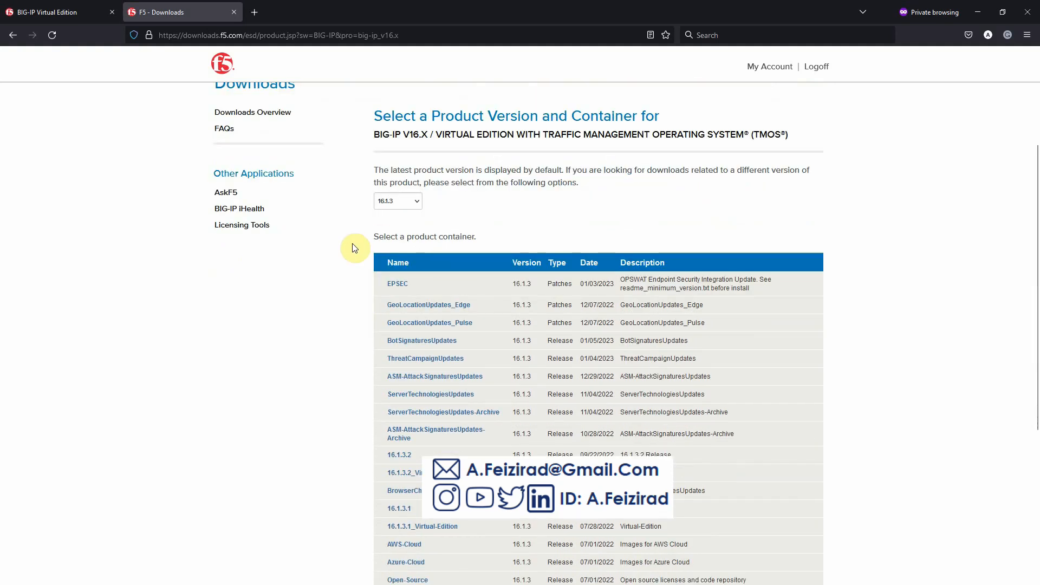
scroll(356, 249, down, 1)
scroll(362, 253, down, 3)
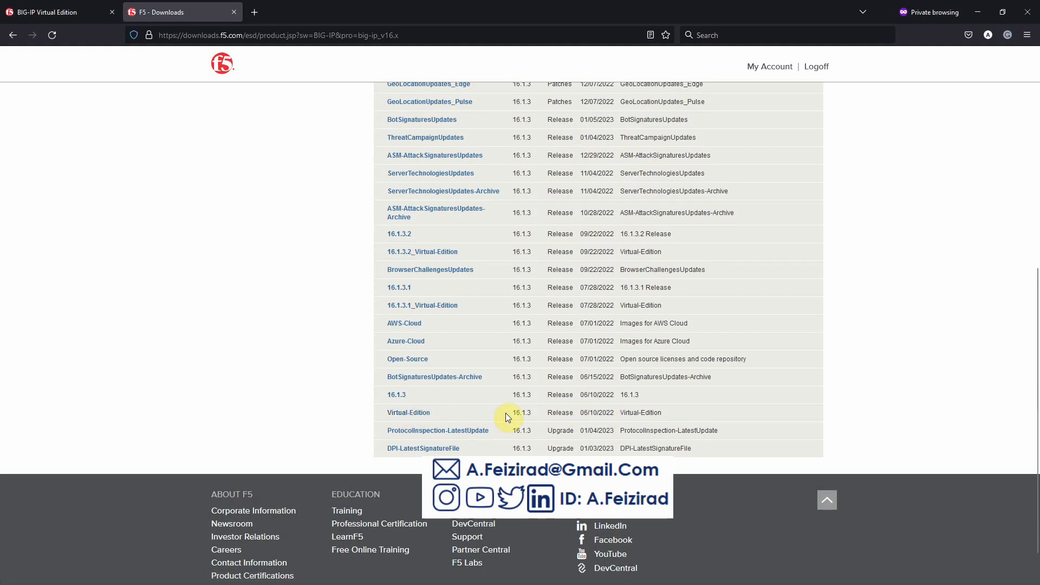
click(412, 414)
scroll(404, 366, up, 1)
click(394, 345)
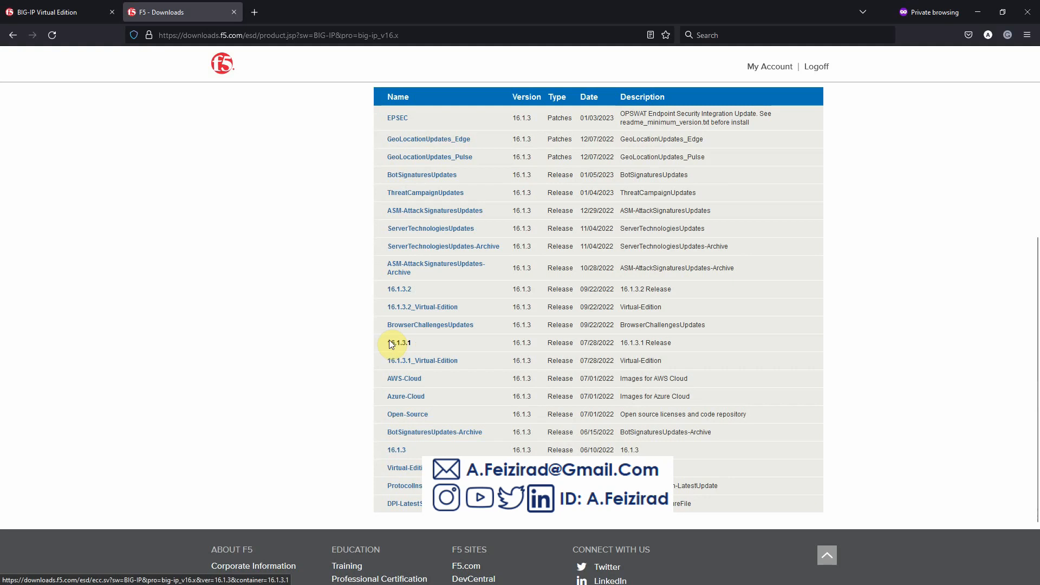
scroll(391, 432, down, 2)
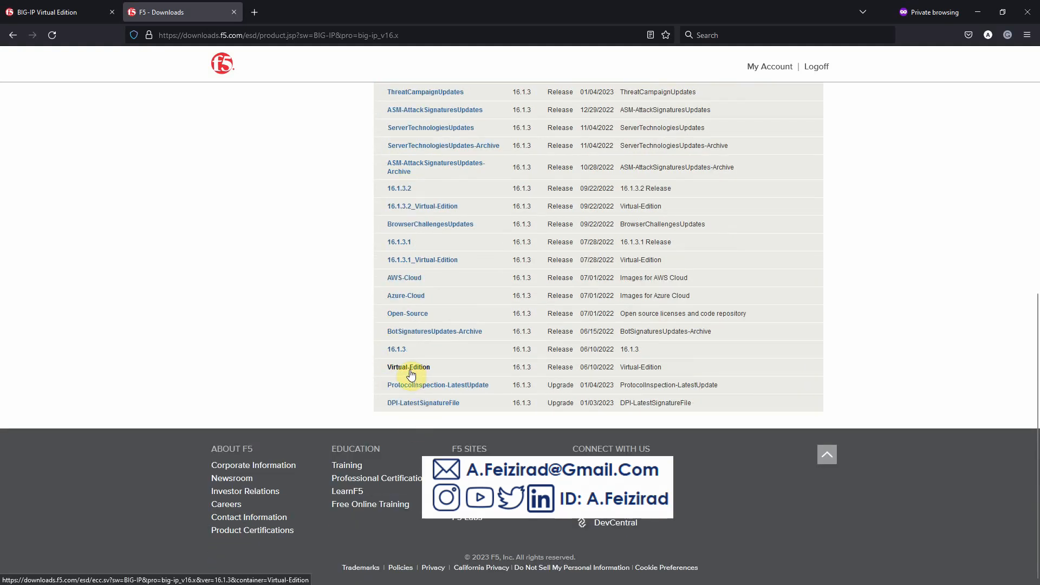
click(410, 371)
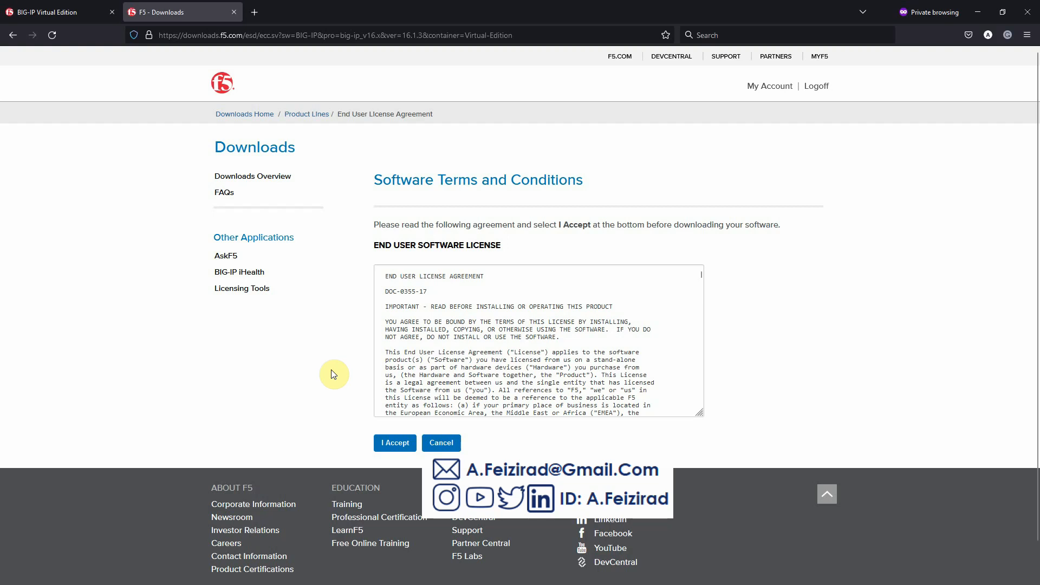
- Accept the F5 license agreement and locate the VMware ESXi Server image fileset row
click(392, 443)
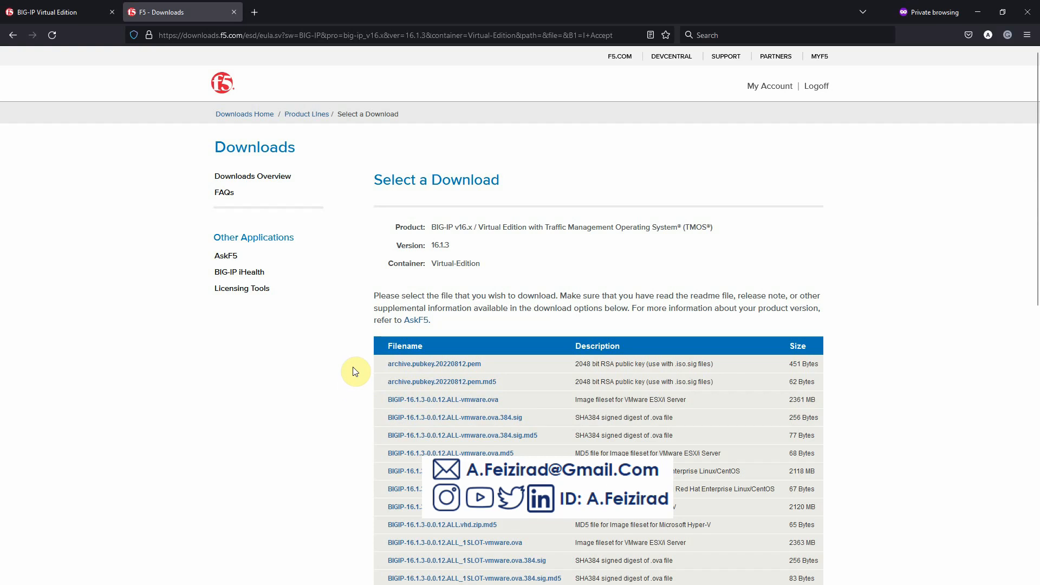
scroll(356, 372, down, 3)
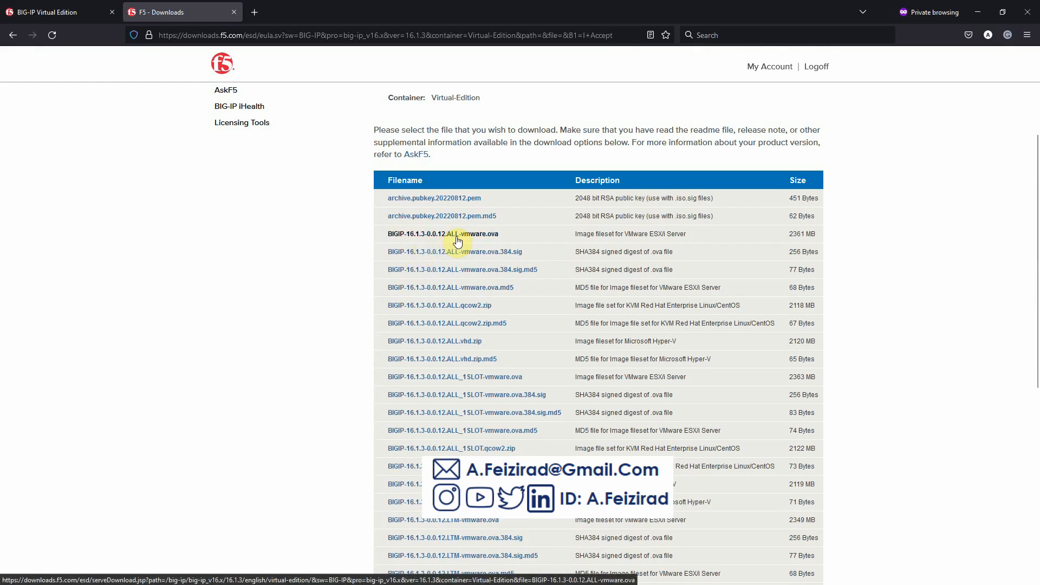
drag(572, 236, 678, 232)
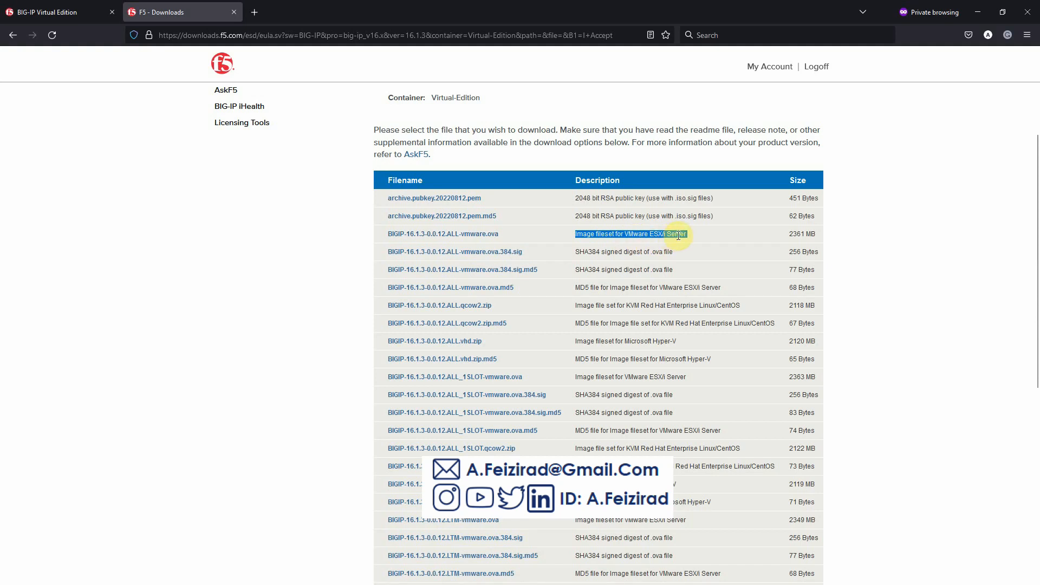
click(662, 235)
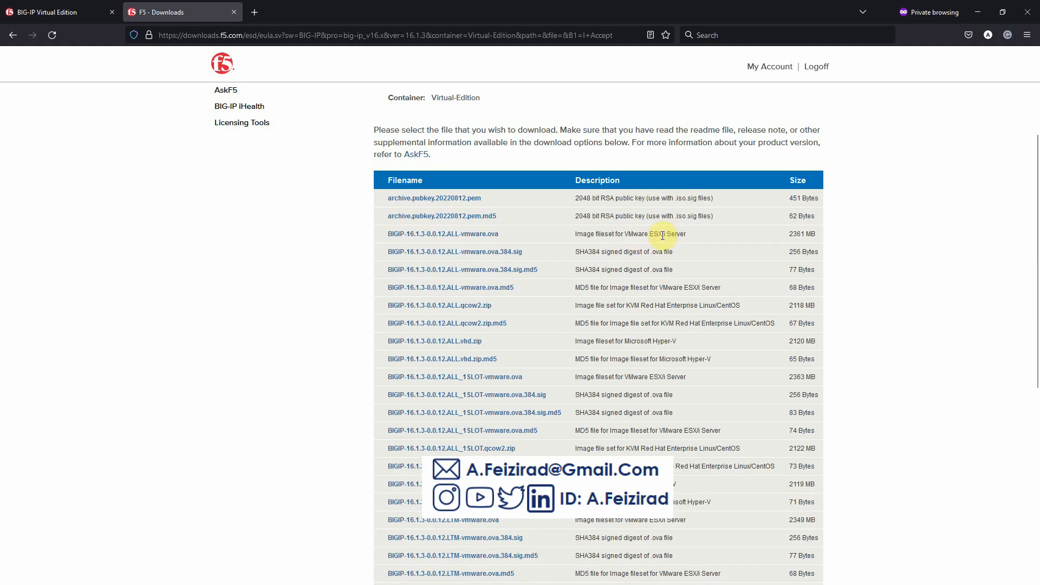
- Open the download locations for BIGIP-16.1.3-0.0.12.ALL-vmware.ova
scroll(662, 236, down, 3)
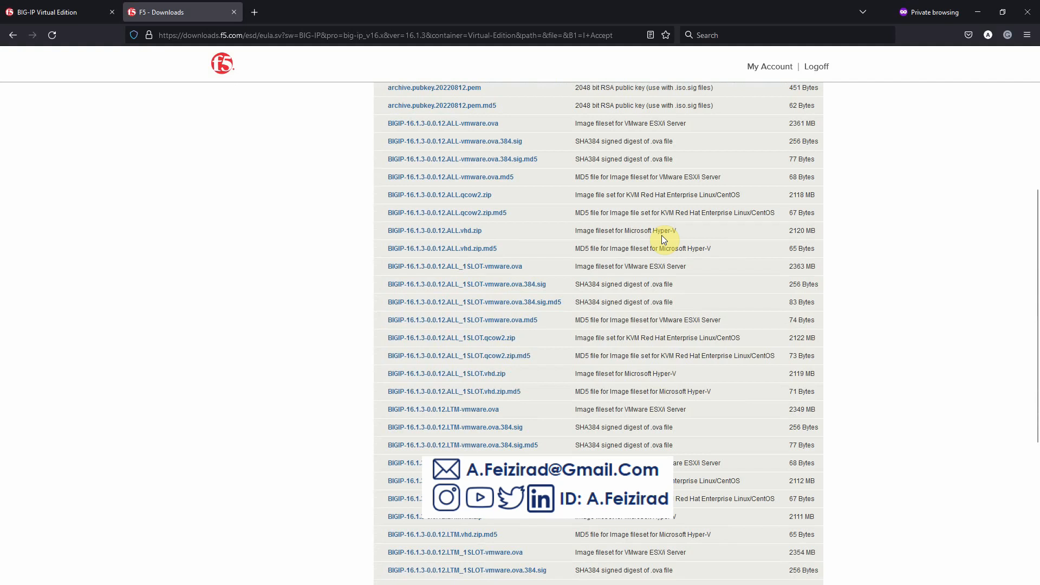
scroll(662, 235, down, 3)
scroll(662, 235, up, 5)
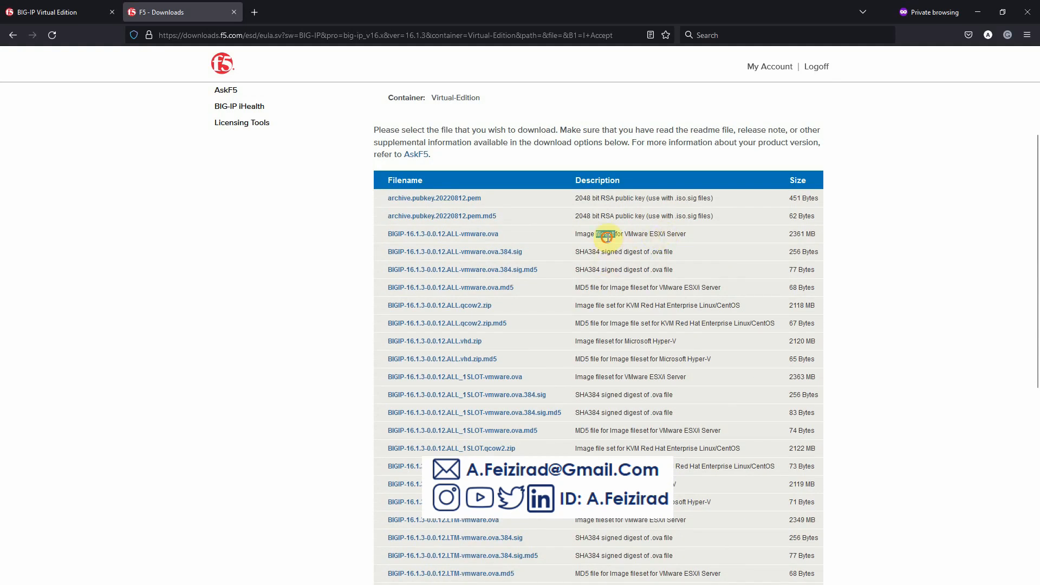
triple_click(605, 235)
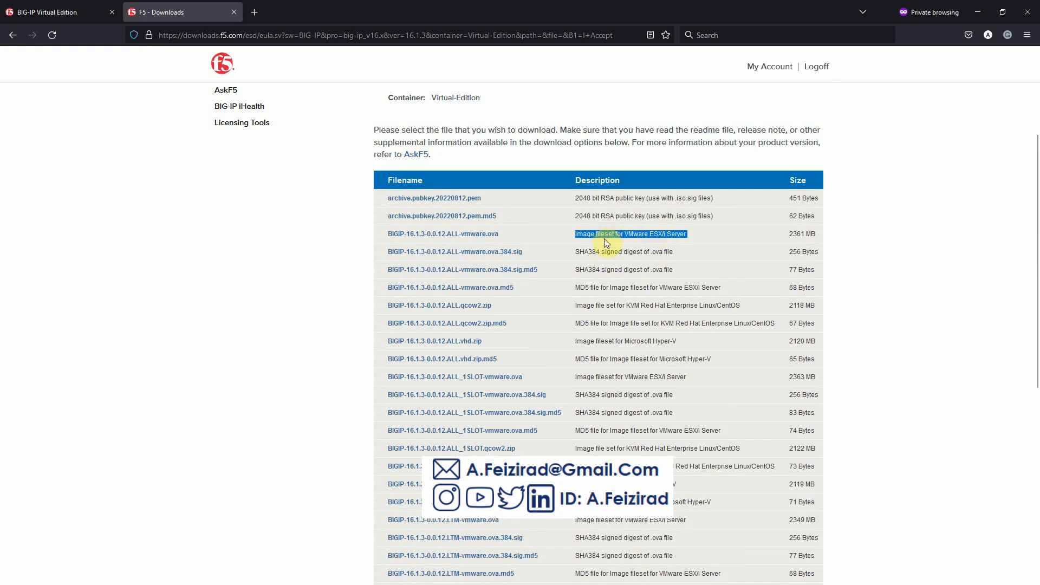
click(453, 236)
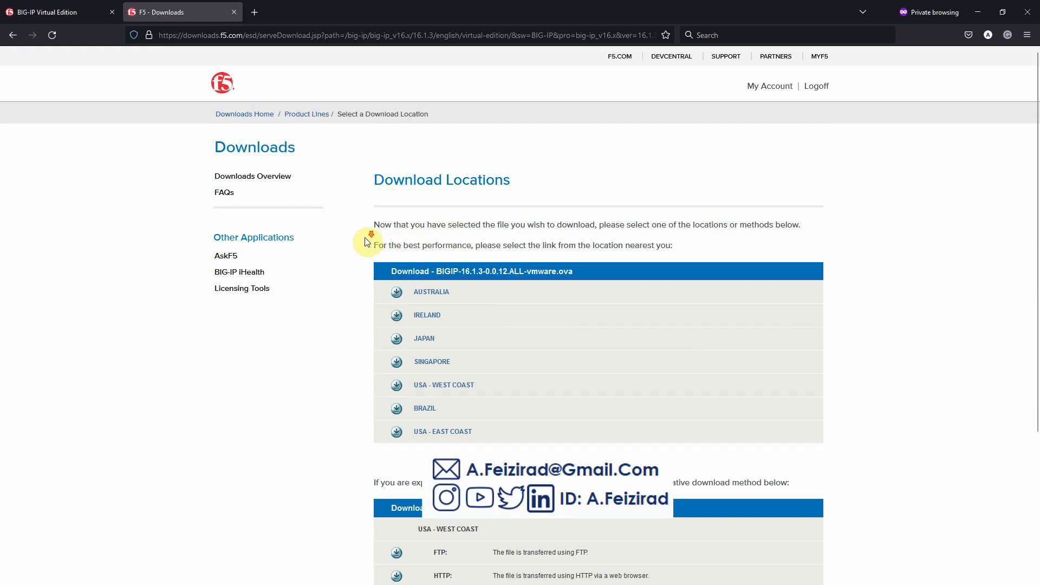
- Download the OVA from the USA - WEST COAST mirror and copy its download link
scroll(367, 242, down, 2)
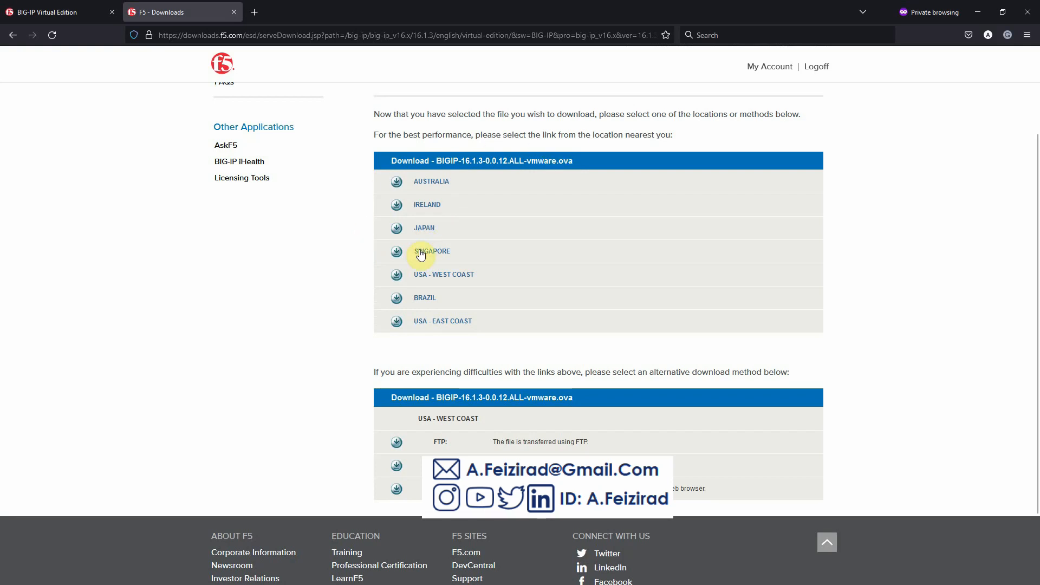
click(442, 277)
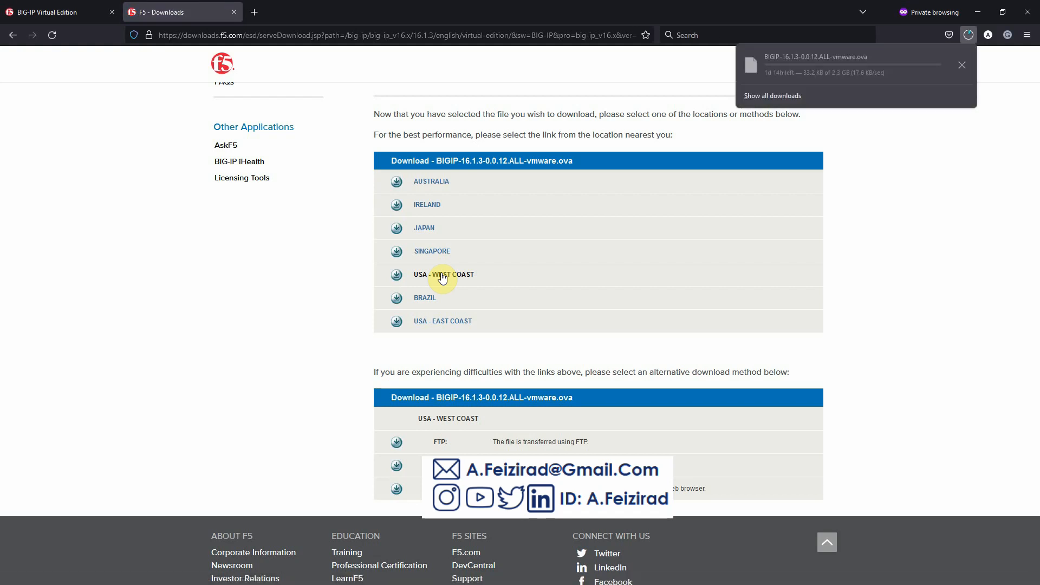
right_click(786, 71)
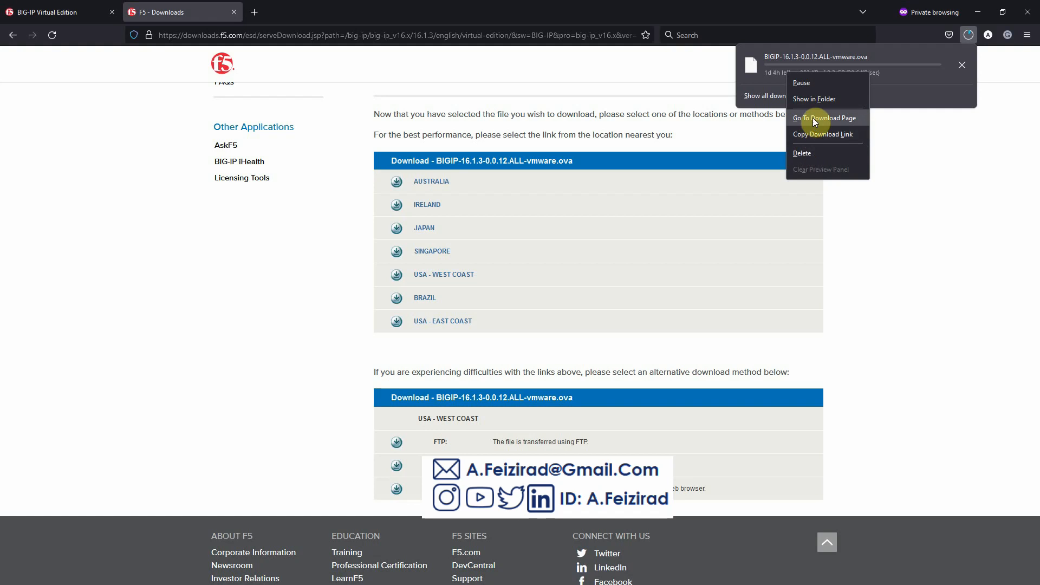
click(814, 138)
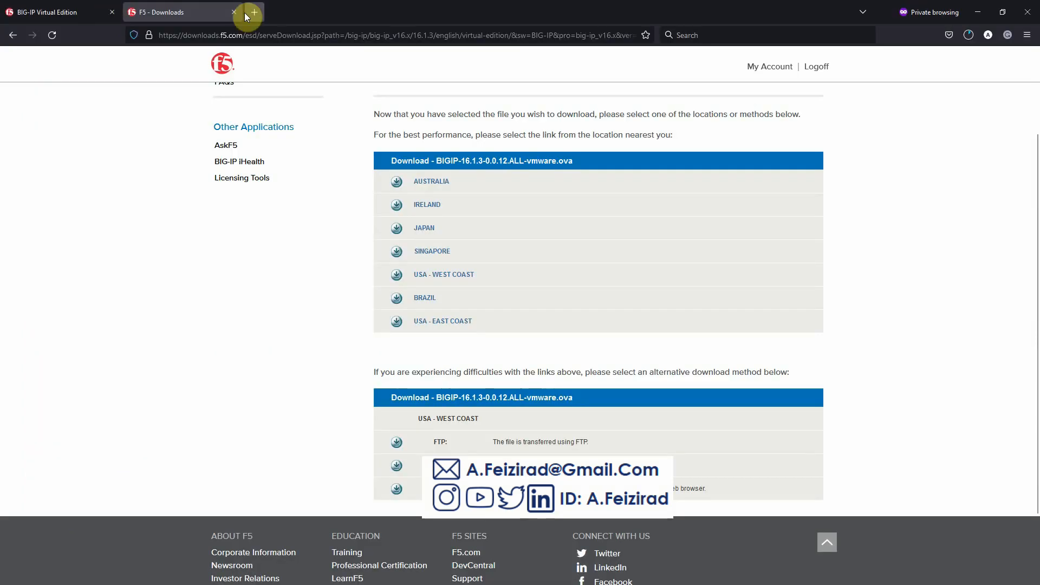
- Launch the HTML5 vSphere Client from the ESXi welcome page and log in with saved credentials
click(259, 16)
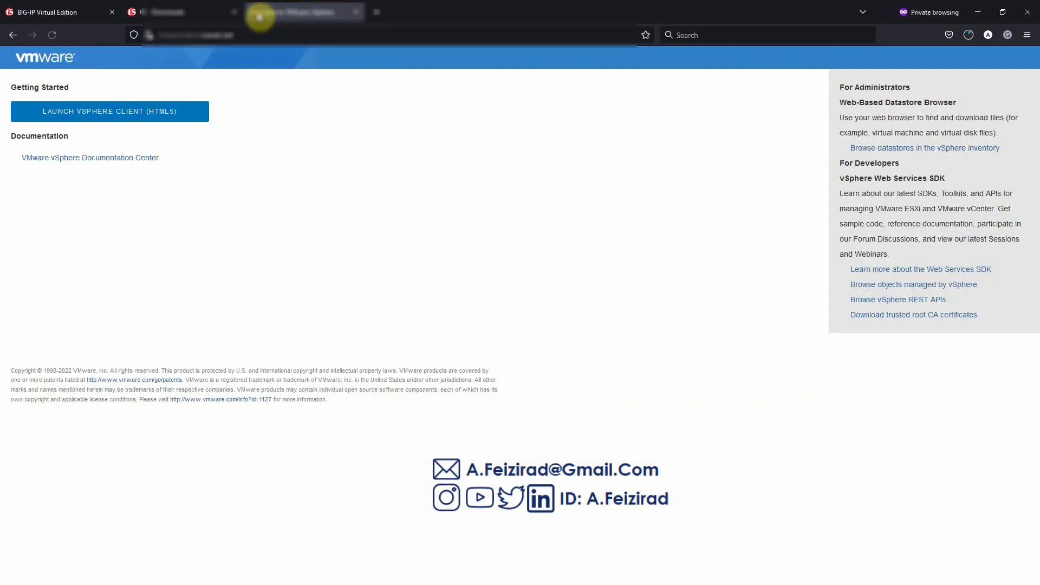
click(153, 110)
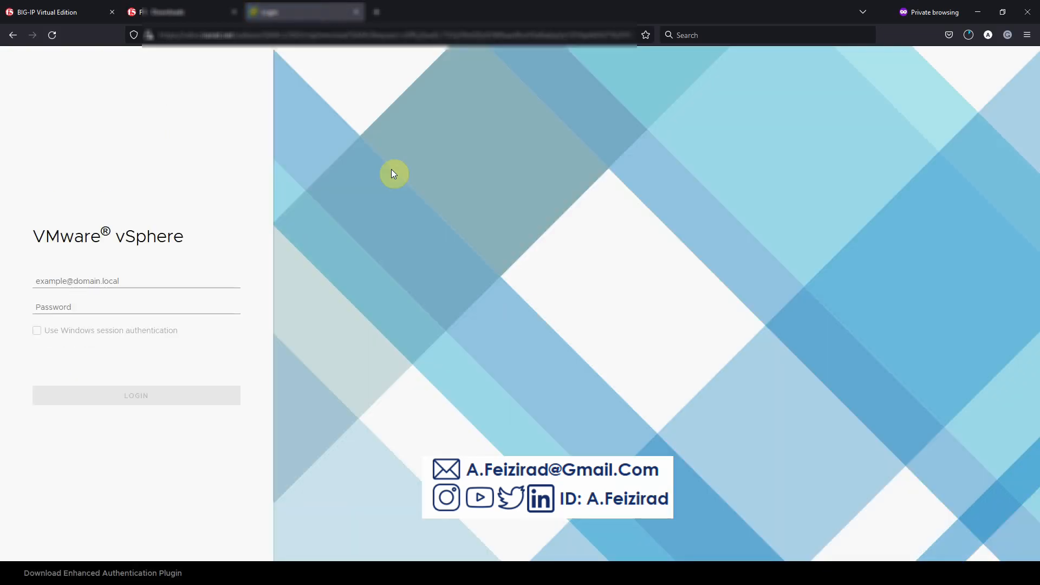
click(118, 283)
click(128, 309)
click(148, 399)
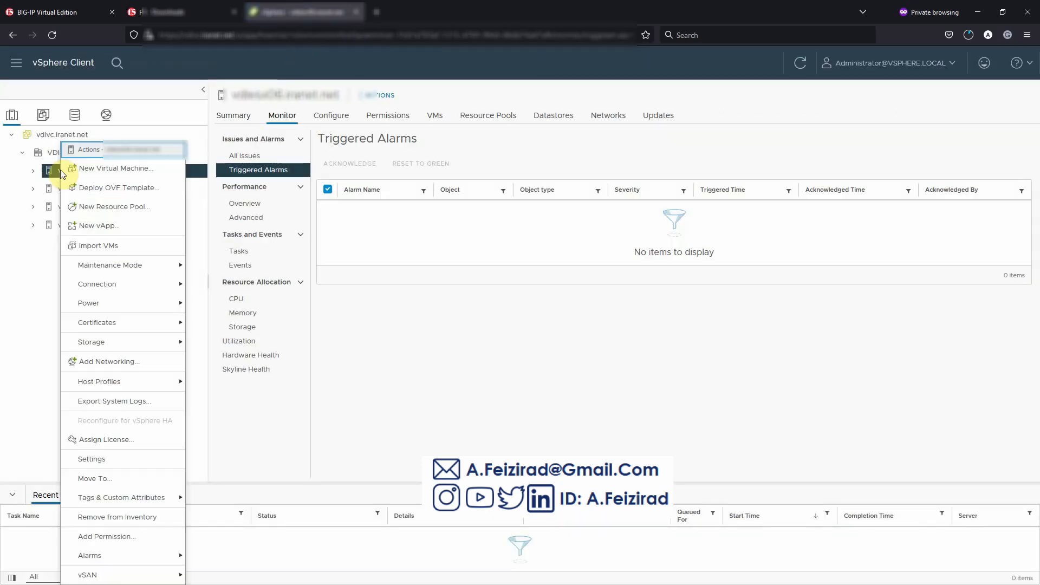
- Load the local BIGIP-16.1.3-0.0.12.ALL-vmware.ova into Deploy OVF Template and continue to naming
click(112, 188)
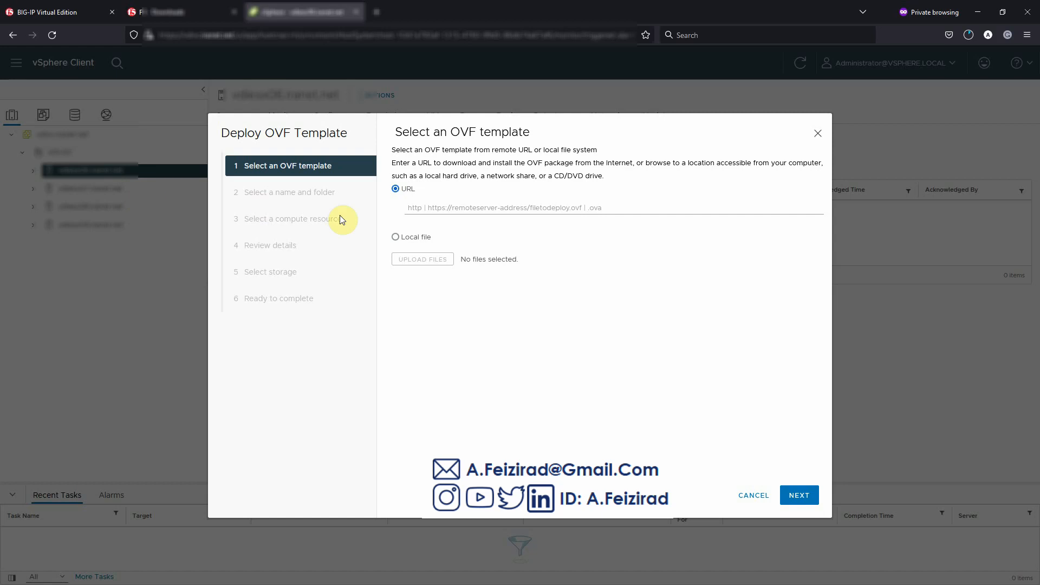
click(390, 238)
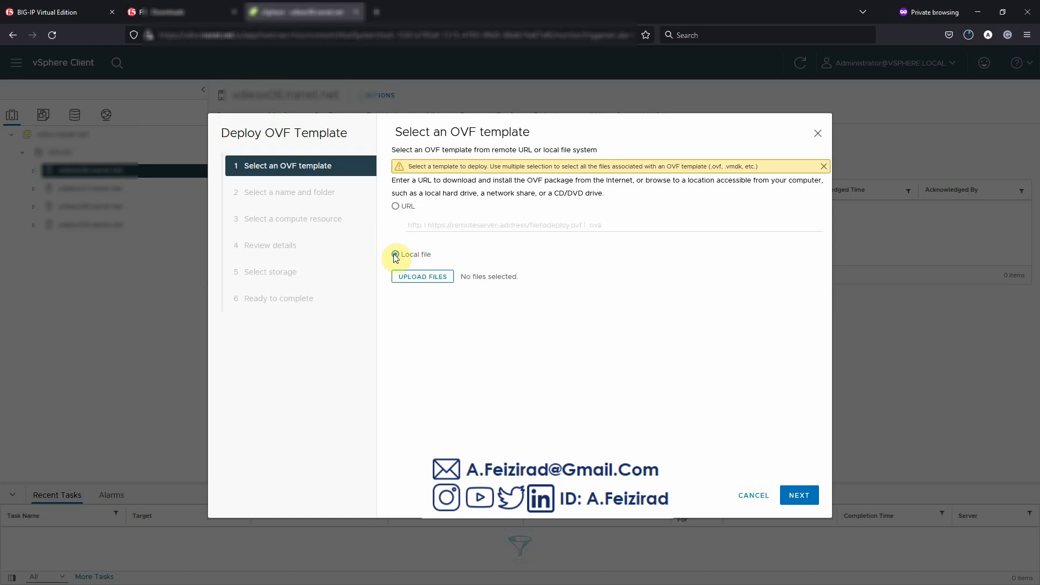
click(405, 285)
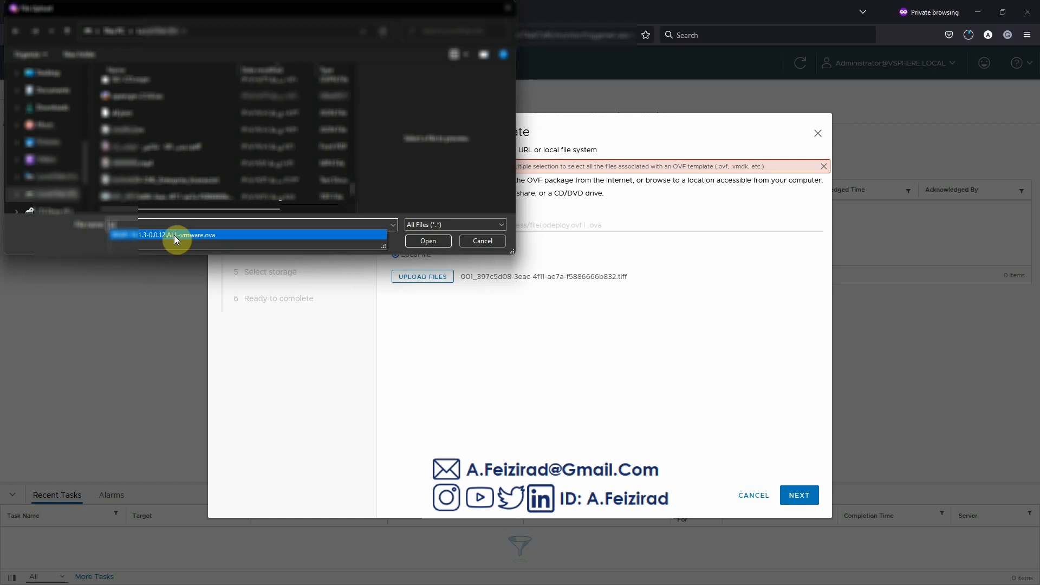
click(140, 235)
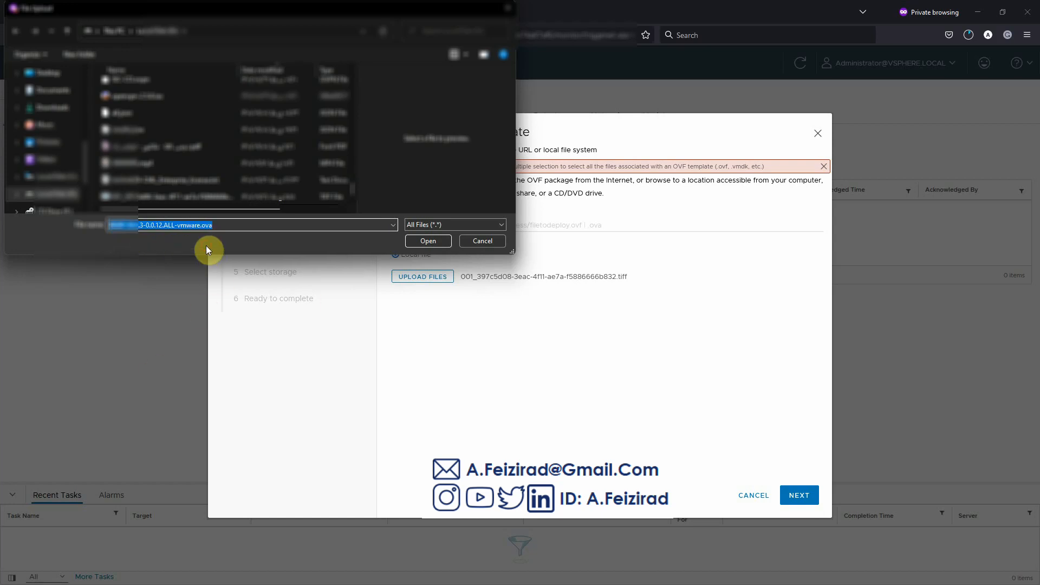
click(425, 243)
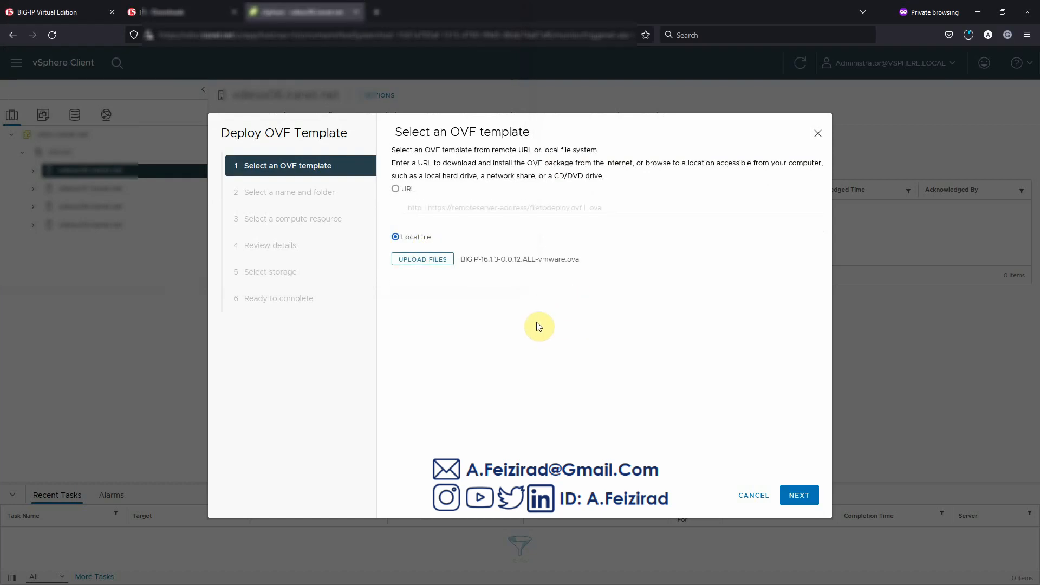
click(803, 500)
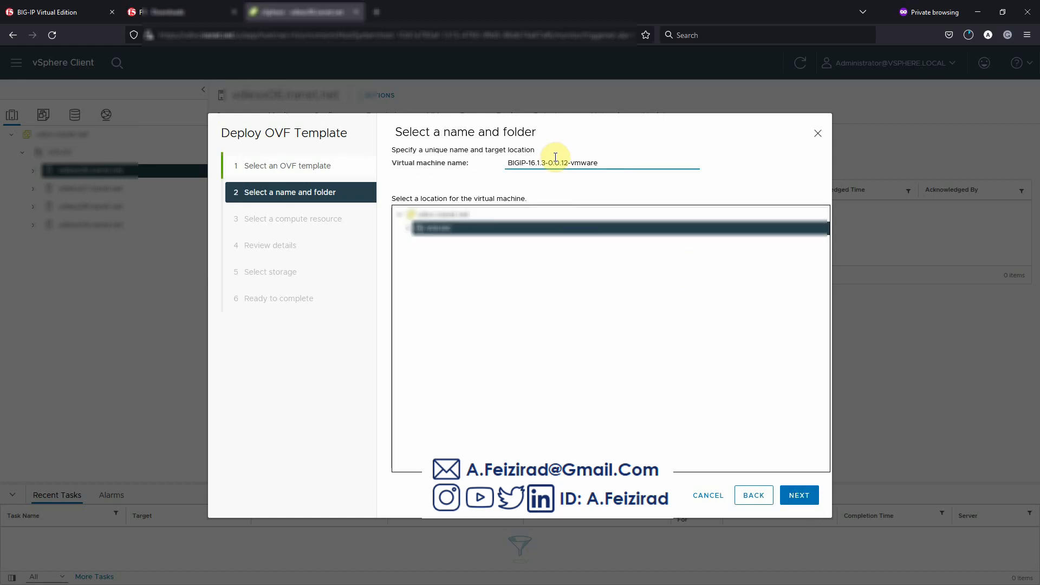
- Keep the default VM name, folder and compute resource to reach Review details
click(799, 495)
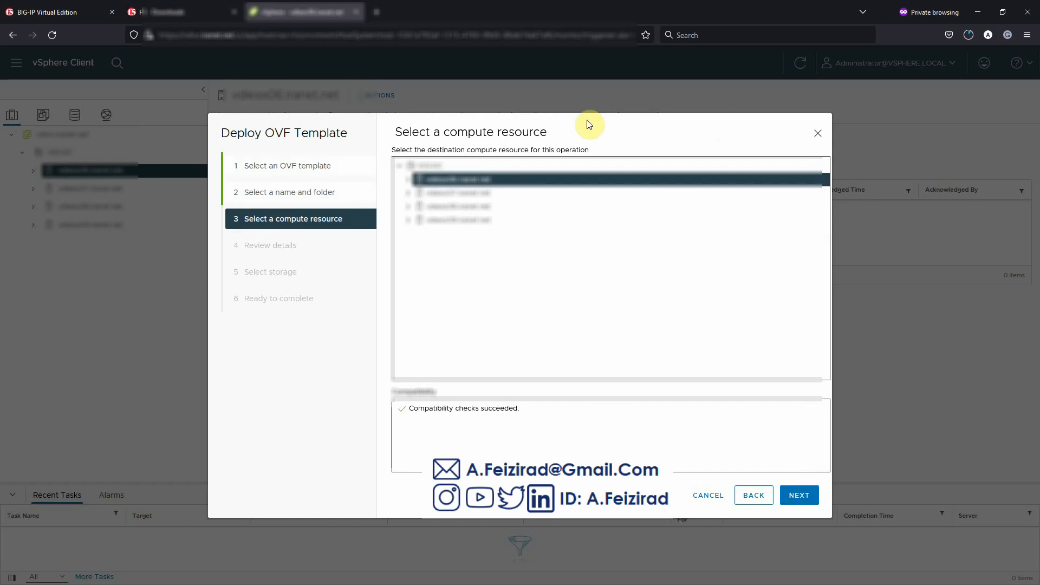
drag(547, 132, 394, 132)
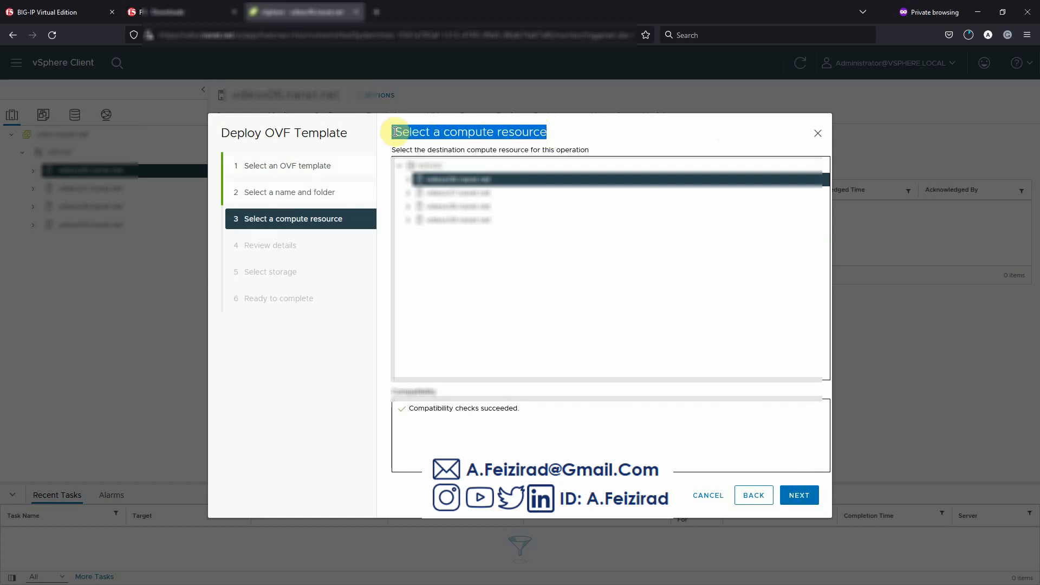
click(798, 496)
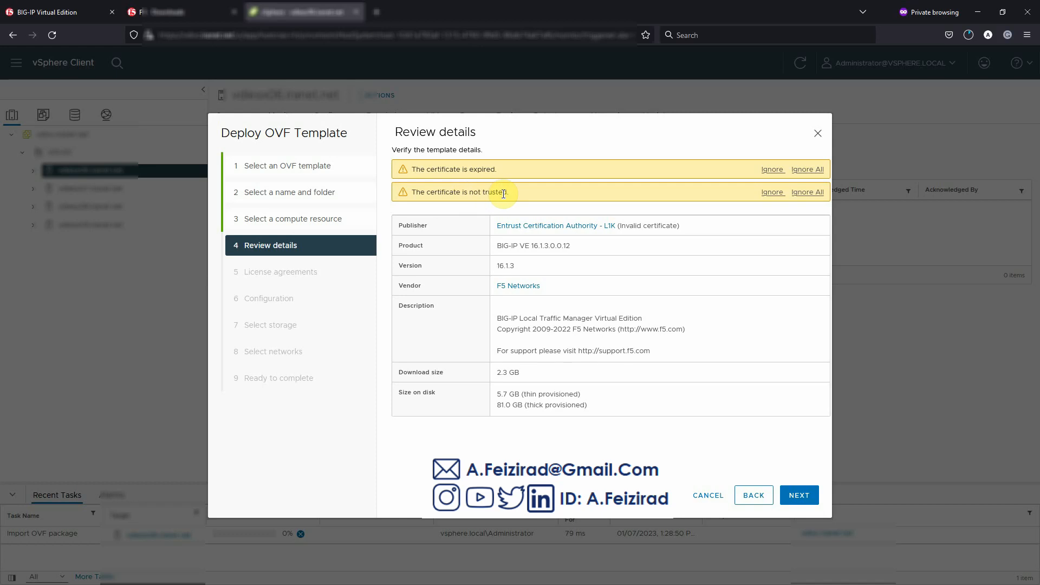
- Dismiss the expired and untrusted certificate warnings and continue to License agreements
click(785, 170)
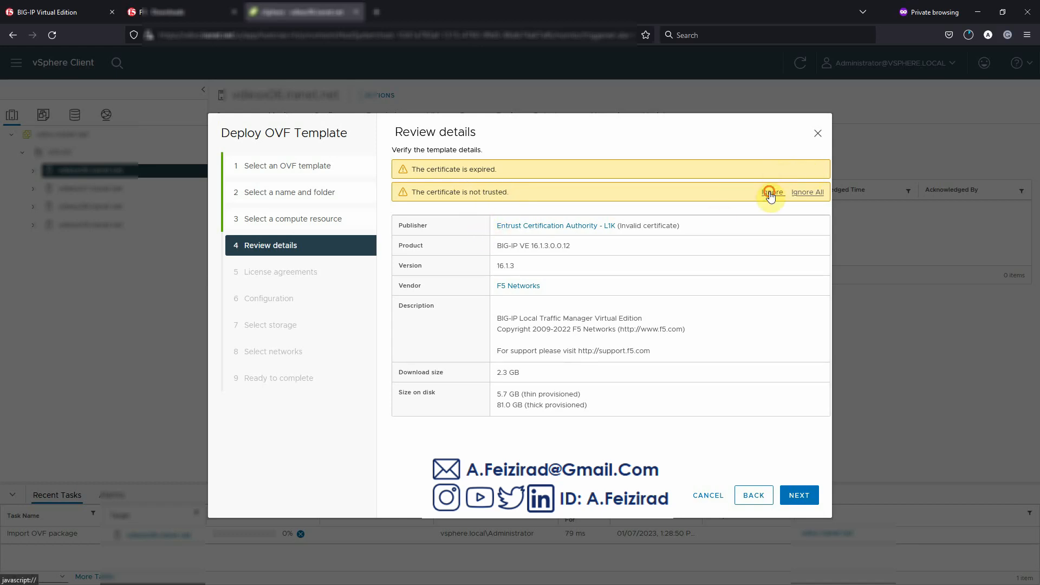
click(771, 192)
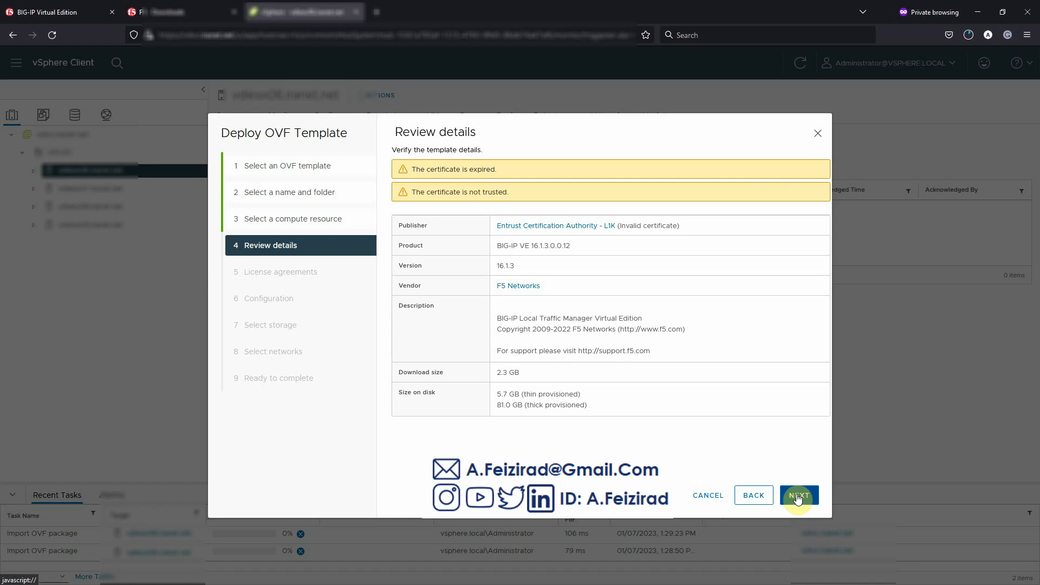
click(797, 497)
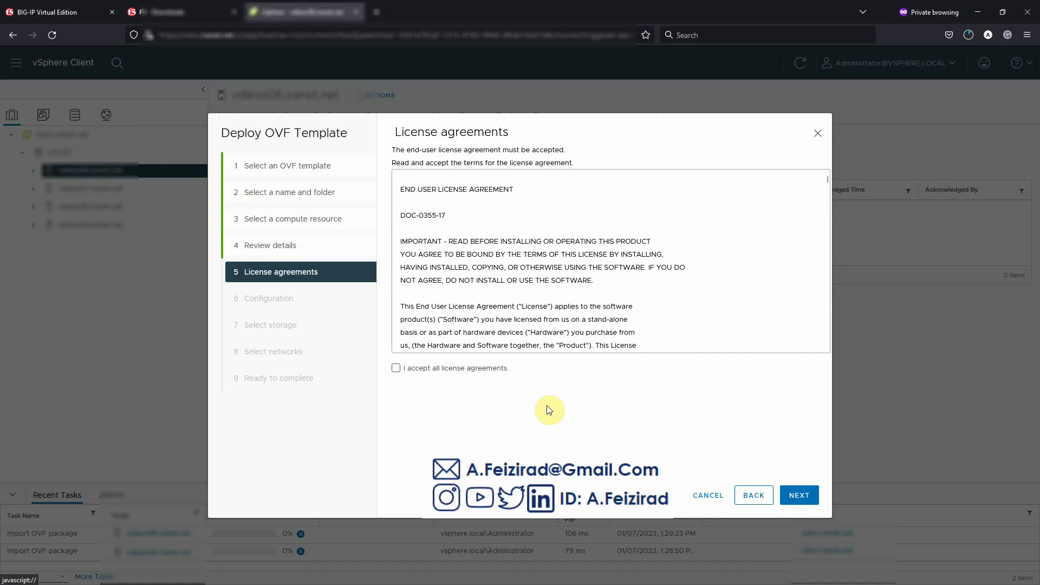
- Accept all license agreements and choose the 8 CPUs/16384 MB RAM deployment configuration
click(427, 372)
click(807, 499)
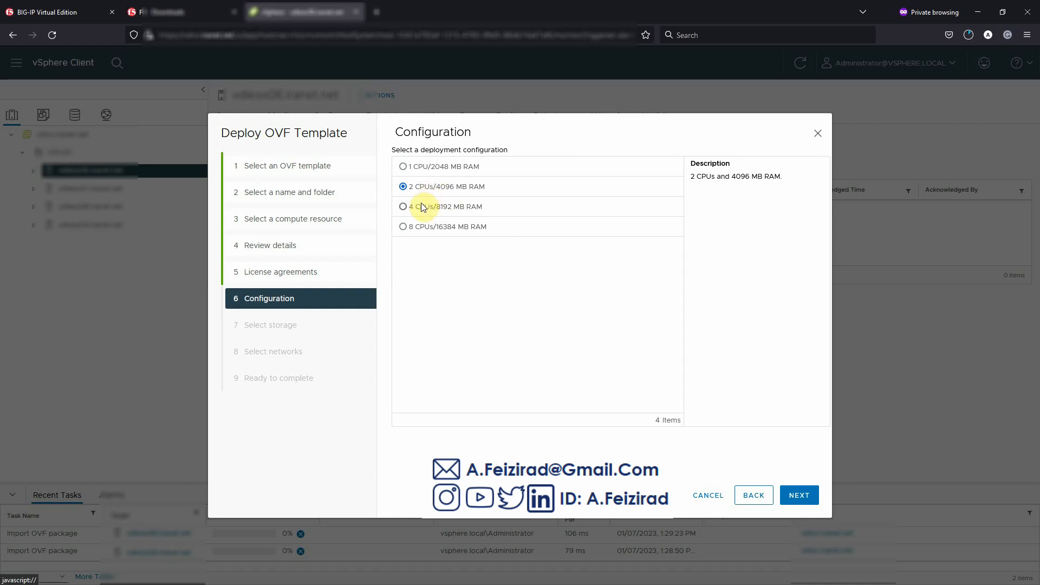
click(422, 231)
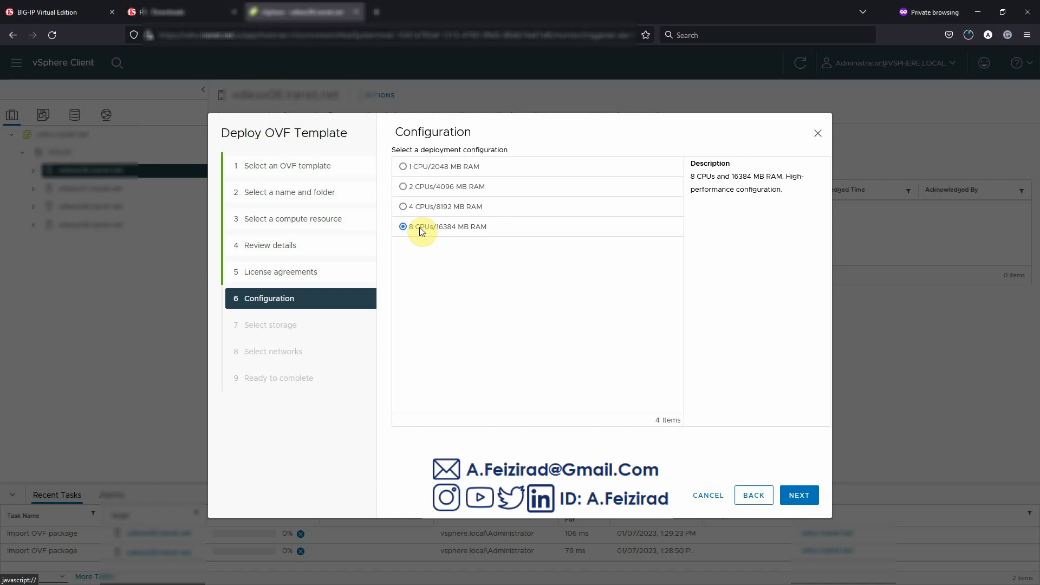
click(421, 170)
click(417, 187)
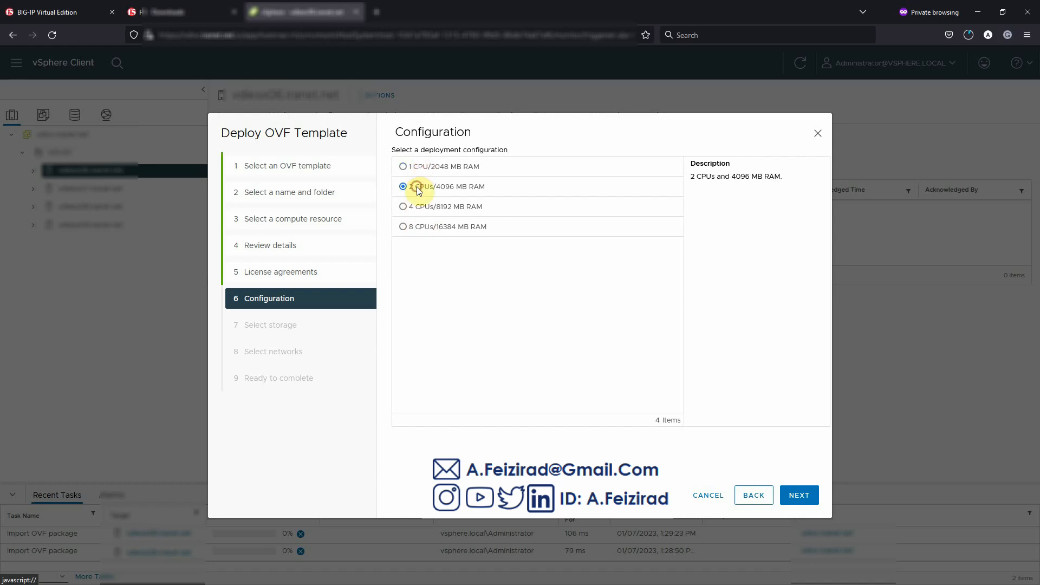
click(422, 204)
click(424, 227)
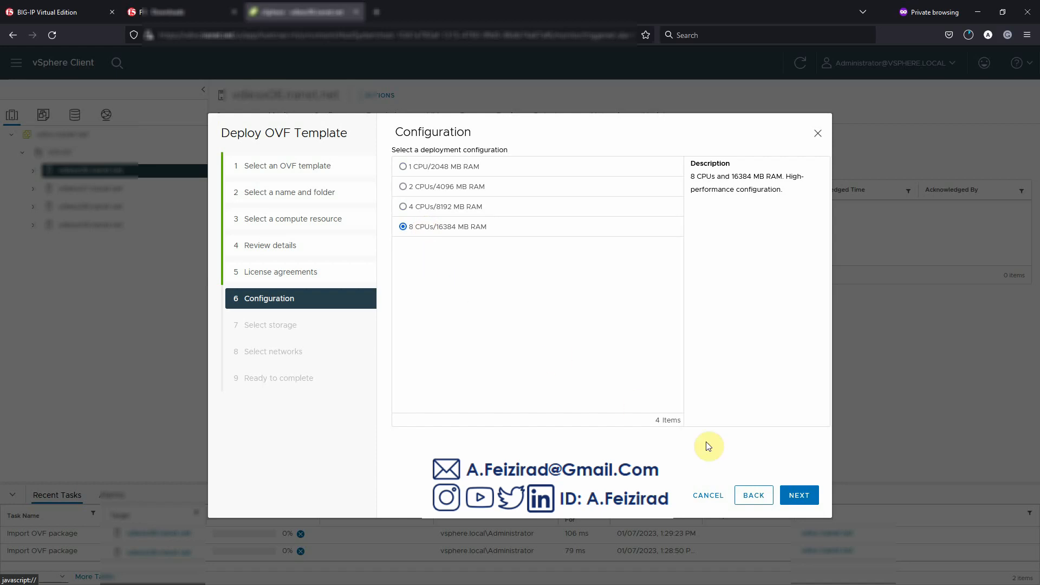
click(804, 498)
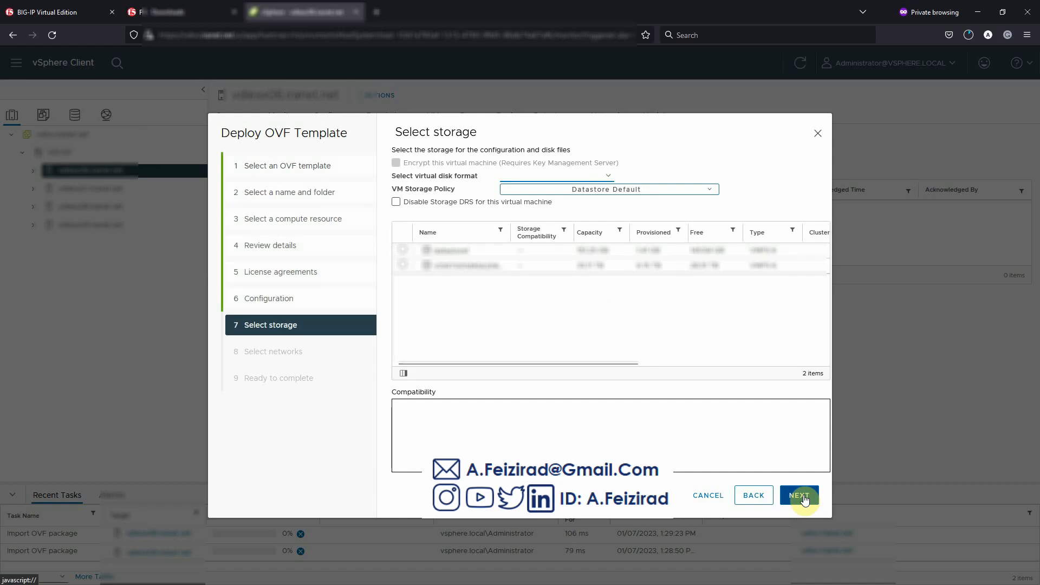
- Select the second datastore with Thick Provision Lazy Zeroed and confirm compatibility checks succeeded
click(402, 265)
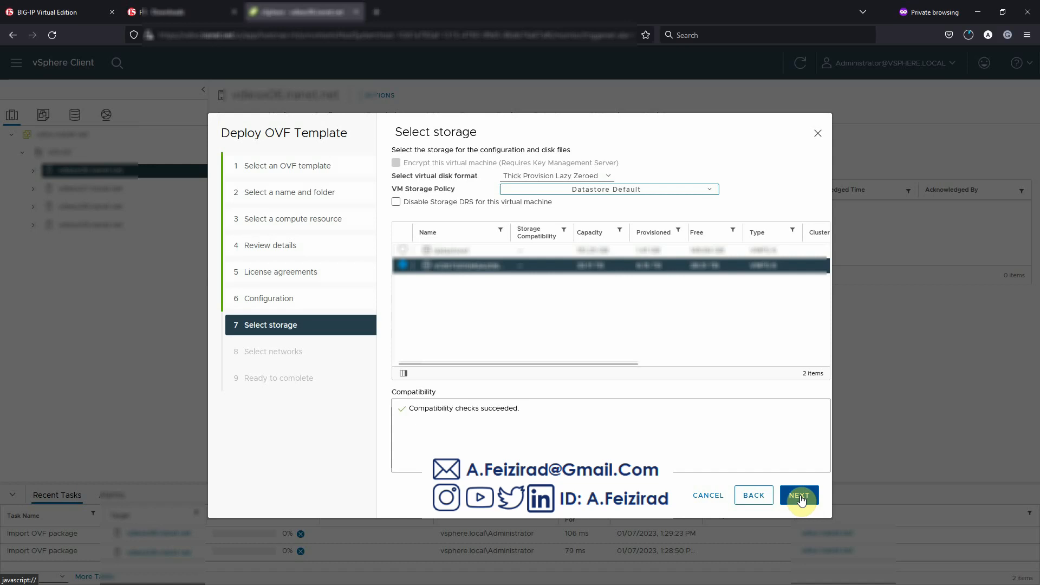
triple_click(468, 130)
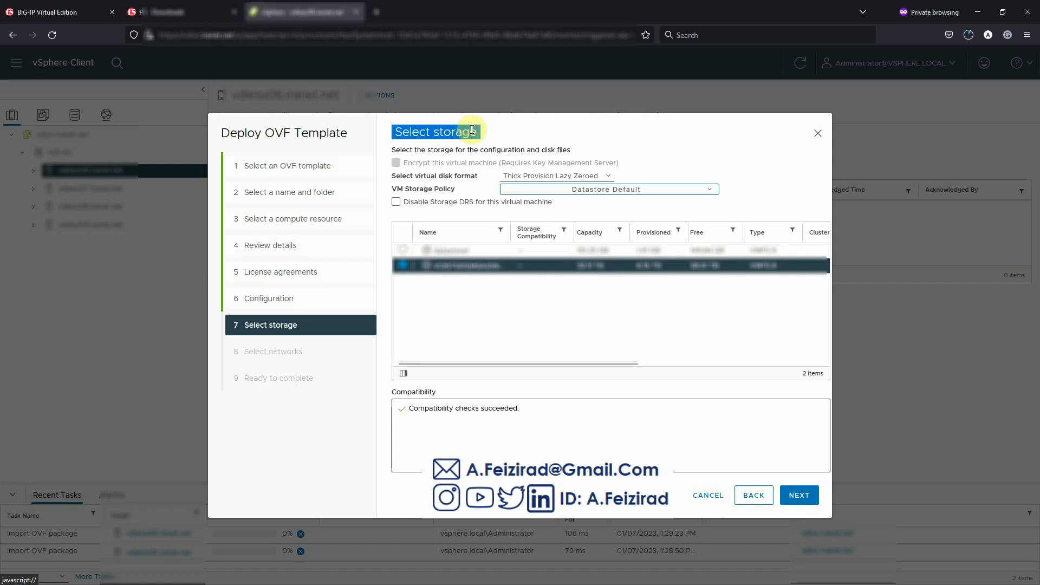
- Assign destination networks for Management, Internal, External and HA, then proceed to Ready to complete
click(793, 500)
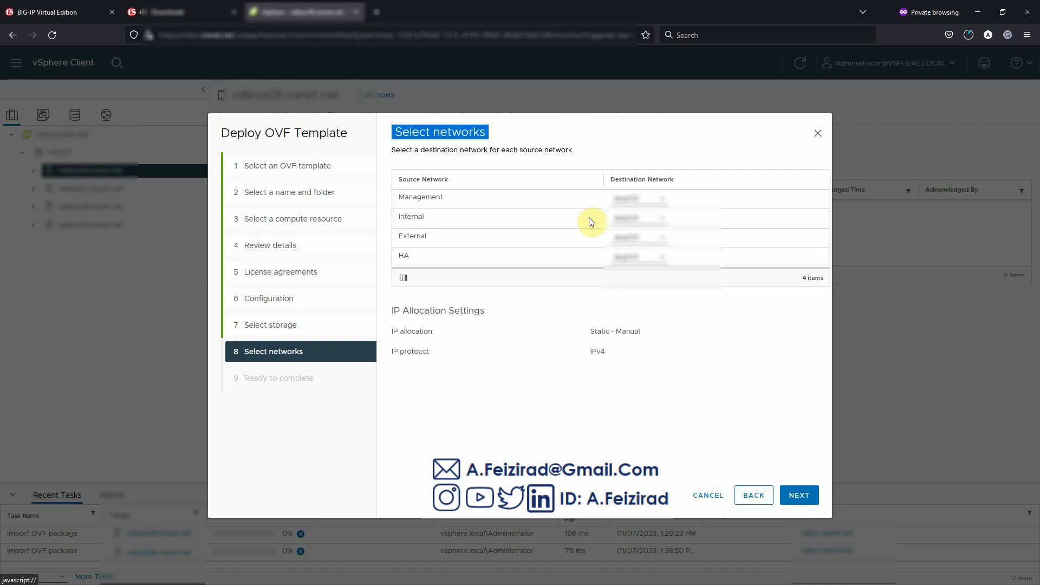
triple_click(455, 133)
click(637, 205)
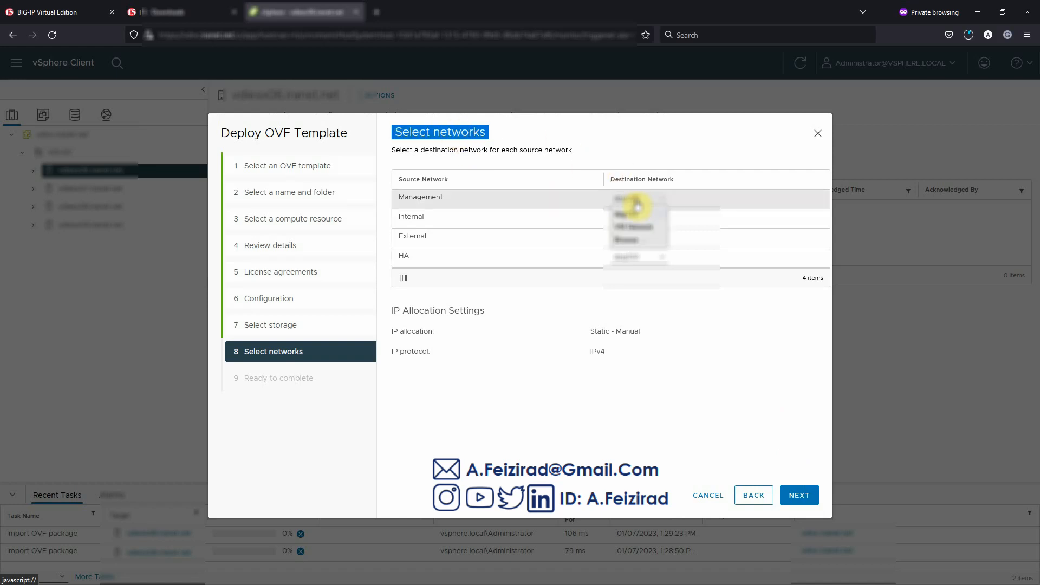
click(634, 227)
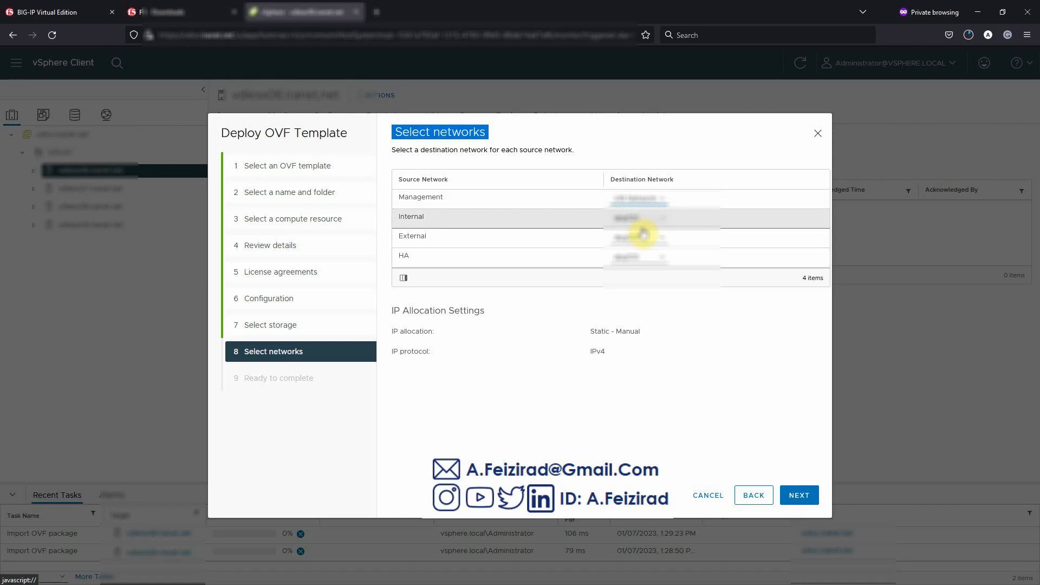
click(638, 220)
click(638, 246)
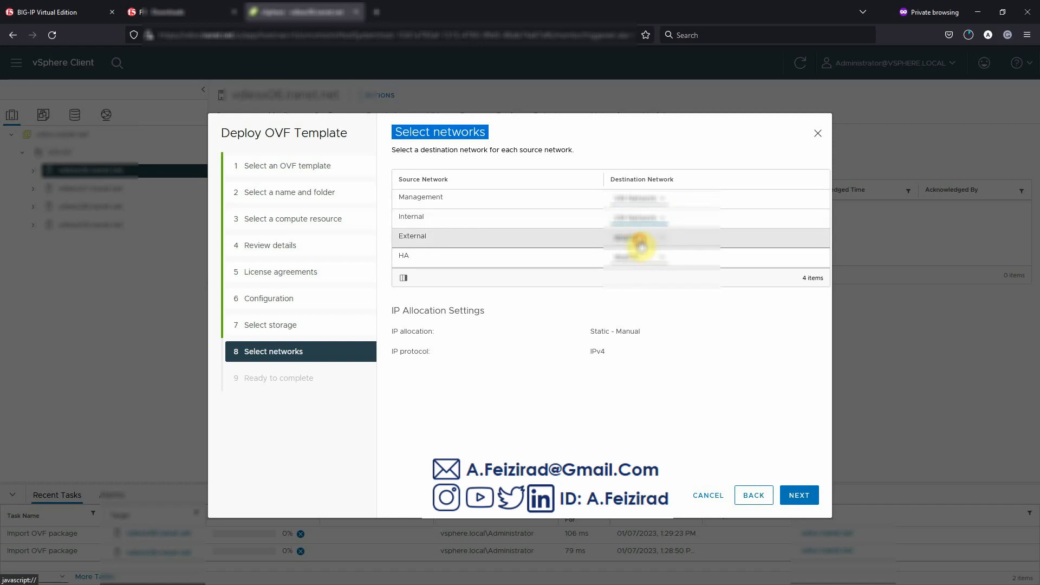
click(641, 239)
click(641, 265)
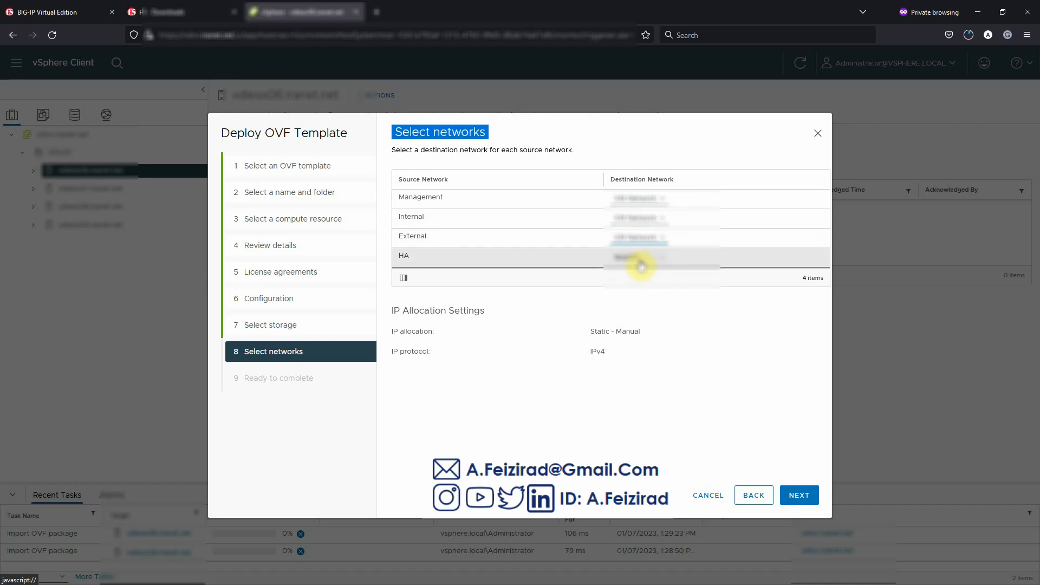
click(641, 260)
click(643, 282)
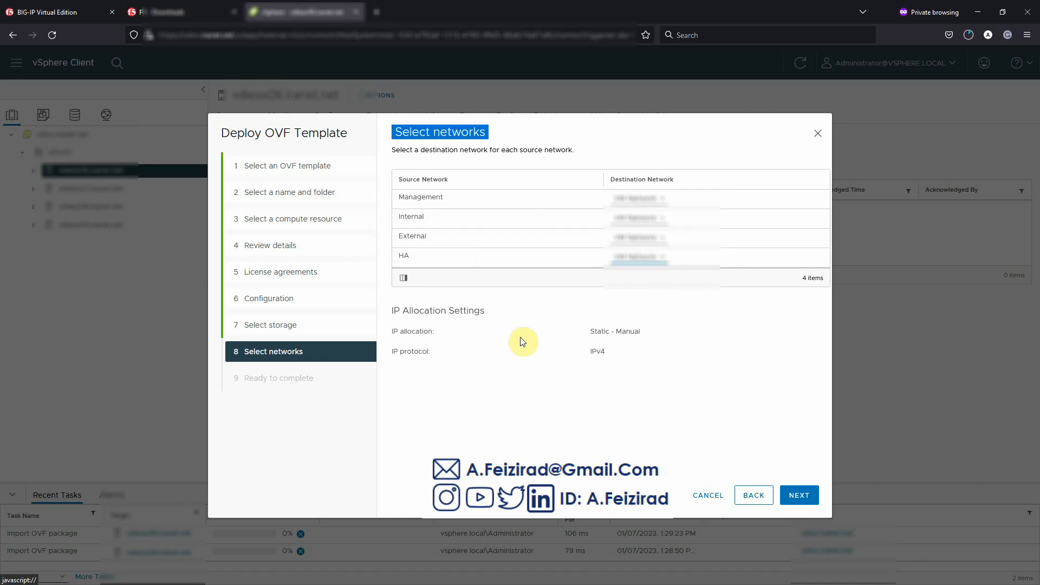
click(796, 497)
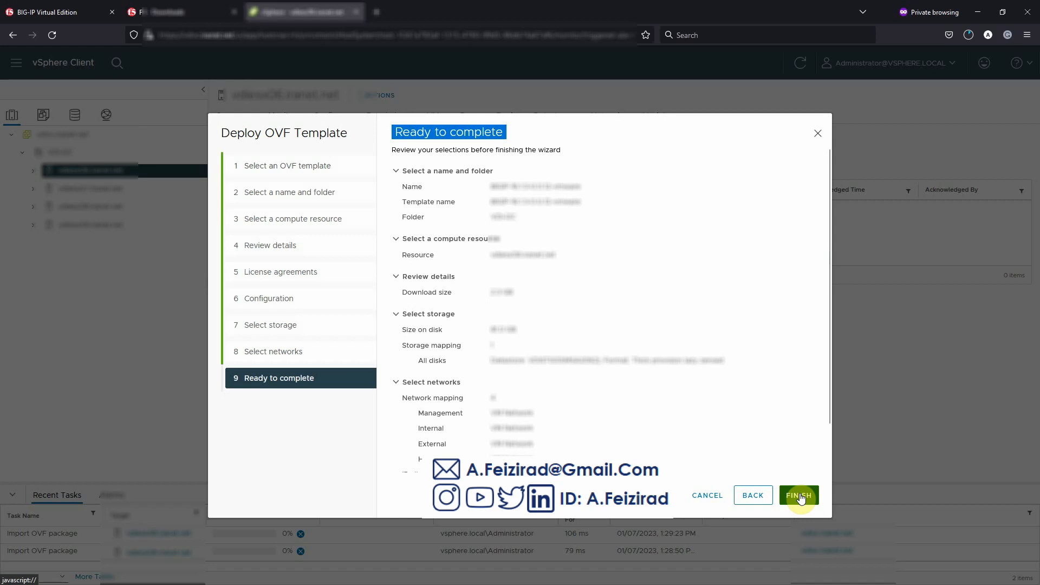
- Review the Ready to complete summary and finish the BIG-IP VE template deployment
click(473, 141)
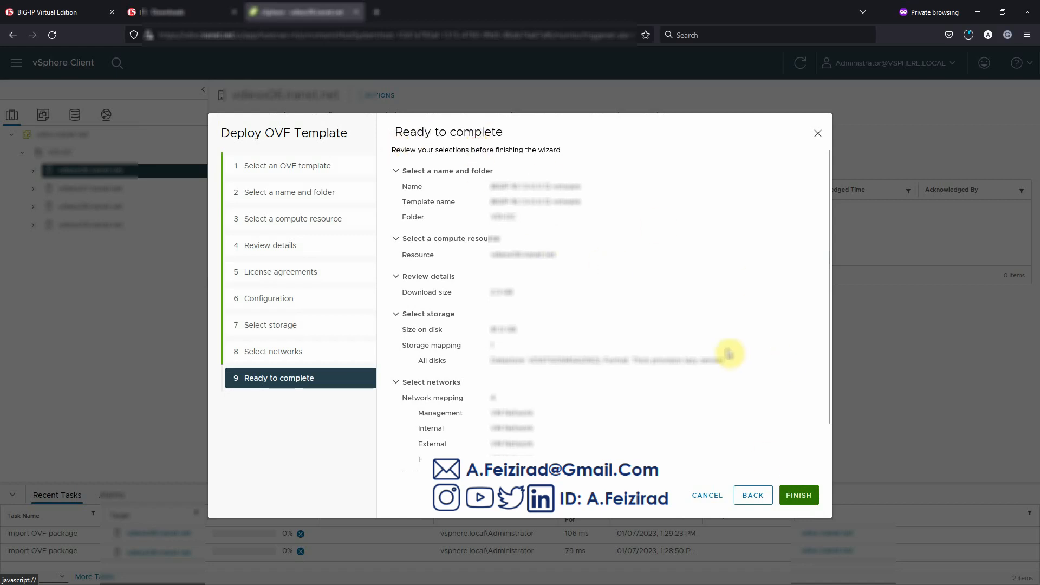
scroll(729, 353, down, 2)
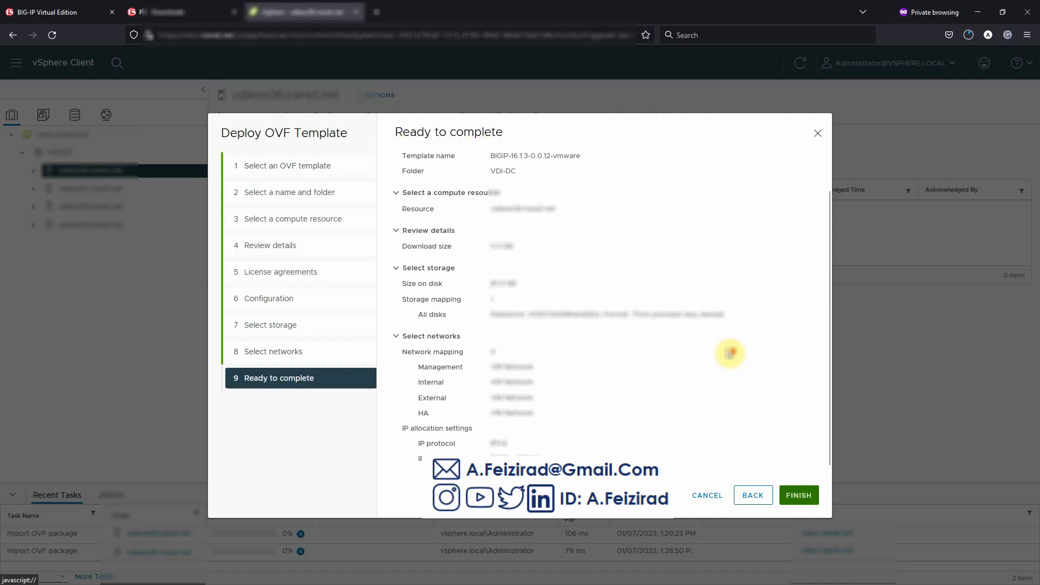
click(800, 498)
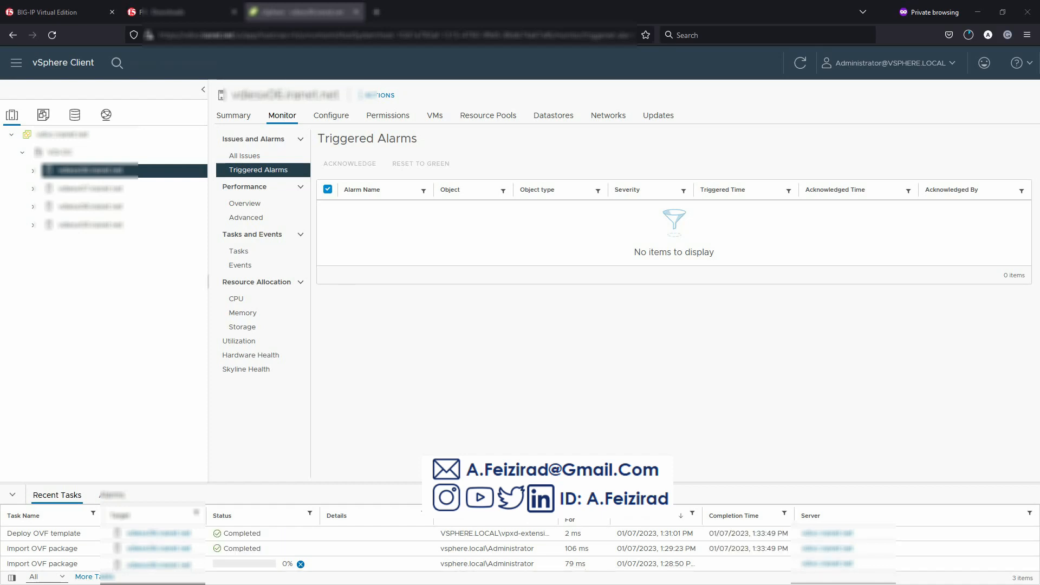
- Select the BIGIP-16.1.3-0.0.12-vmware VM under the host, power it on, and launch its remote console
click(33, 171)
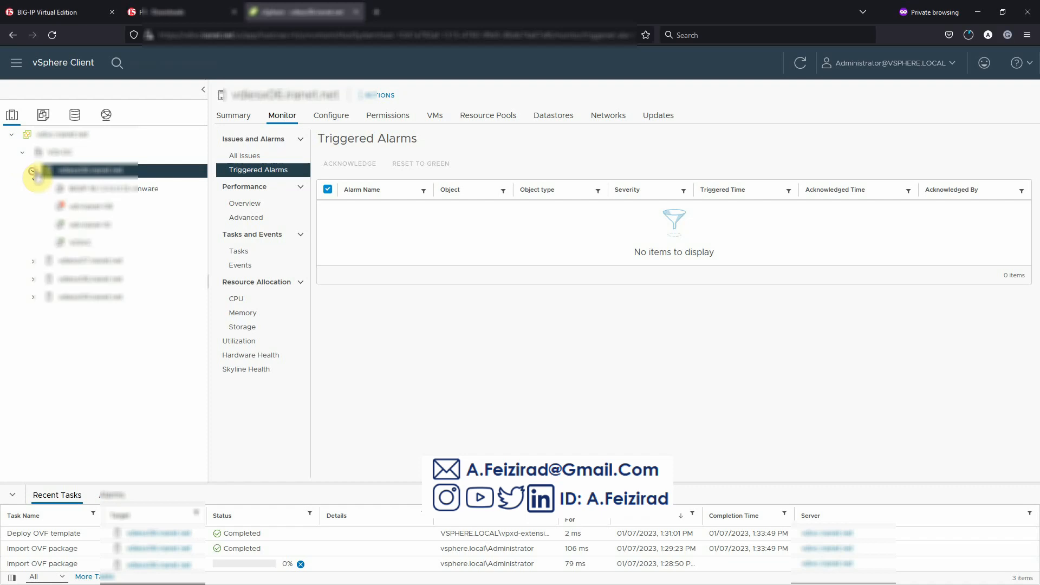
click(133, 188)
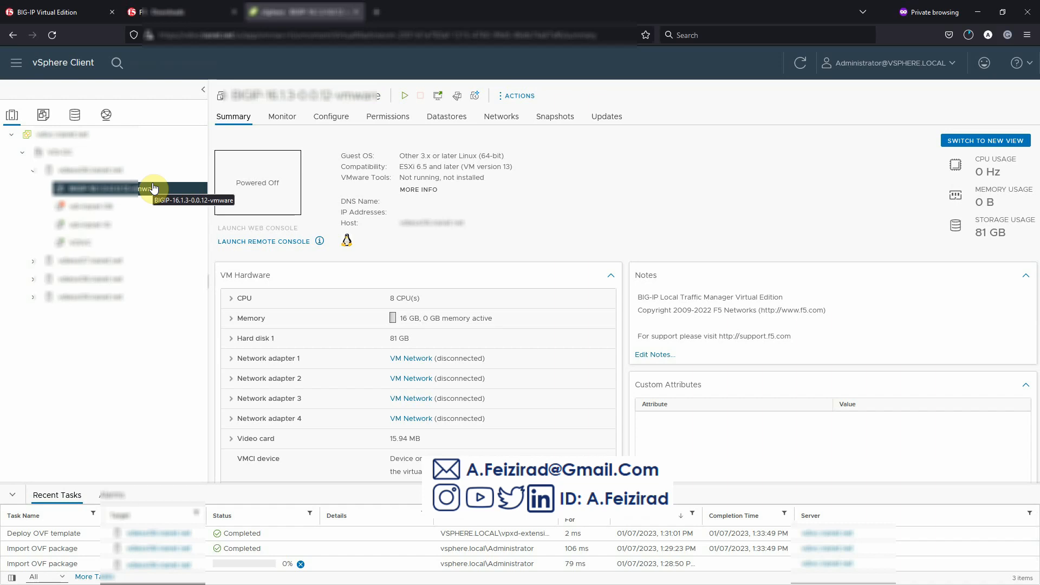
click(403, 97)
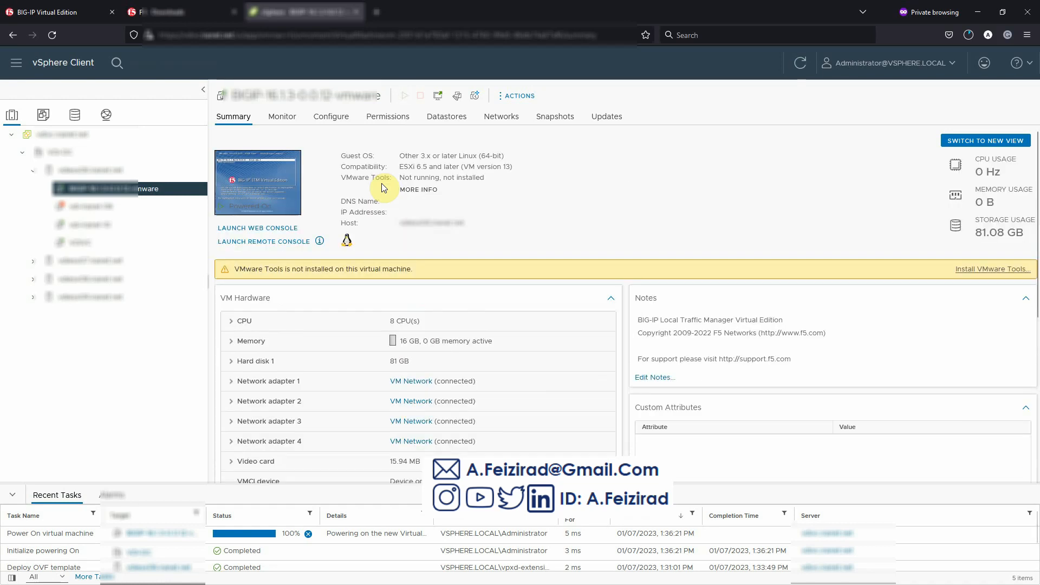
click(264, 241)
- Maximize the VMware Remote Console window and focus the BIG-IP console while it boots
double_click(442, 193)
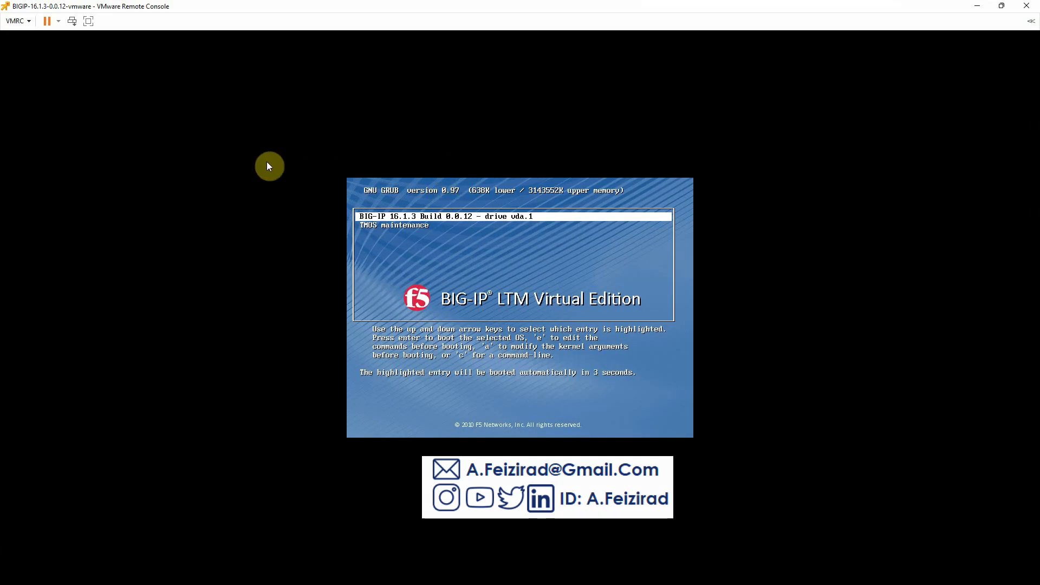
click(469, 261)
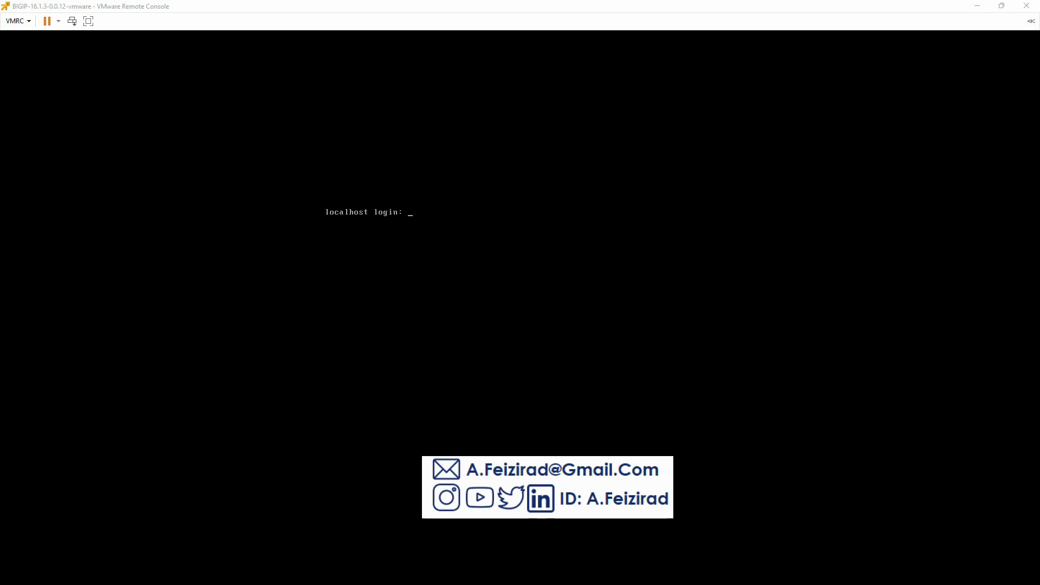
- Log in to the BIG-IP console as root with the default password and set a new root password
click(492, 239)
text(root)
key(Return)
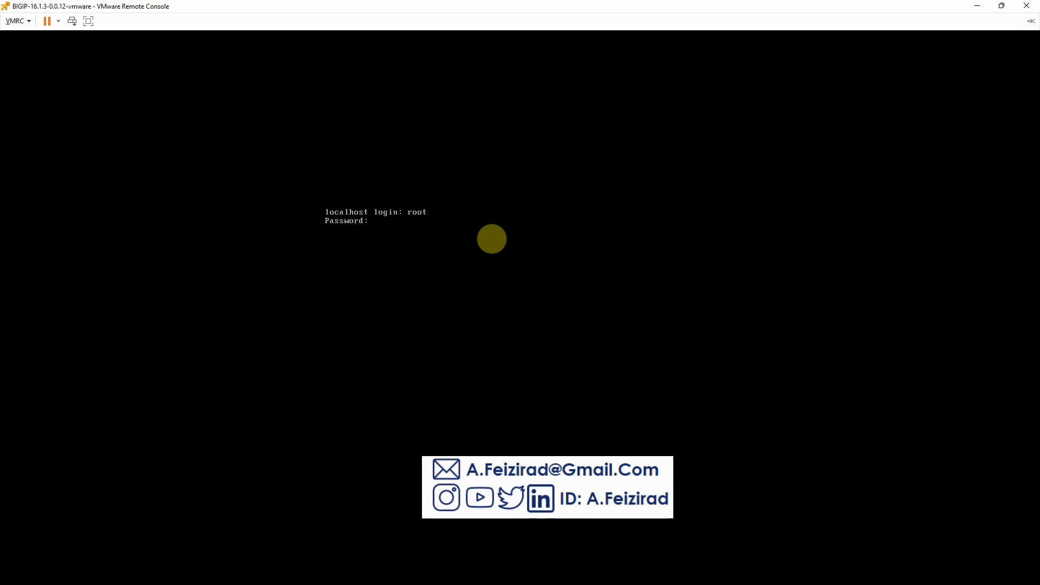
key(Return)
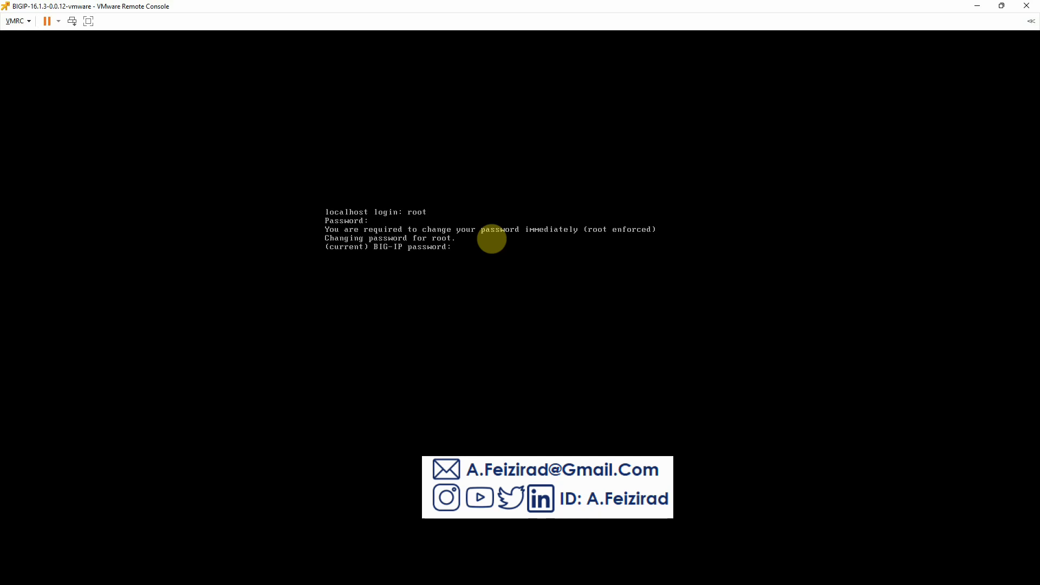
key(Return)
key(Return)
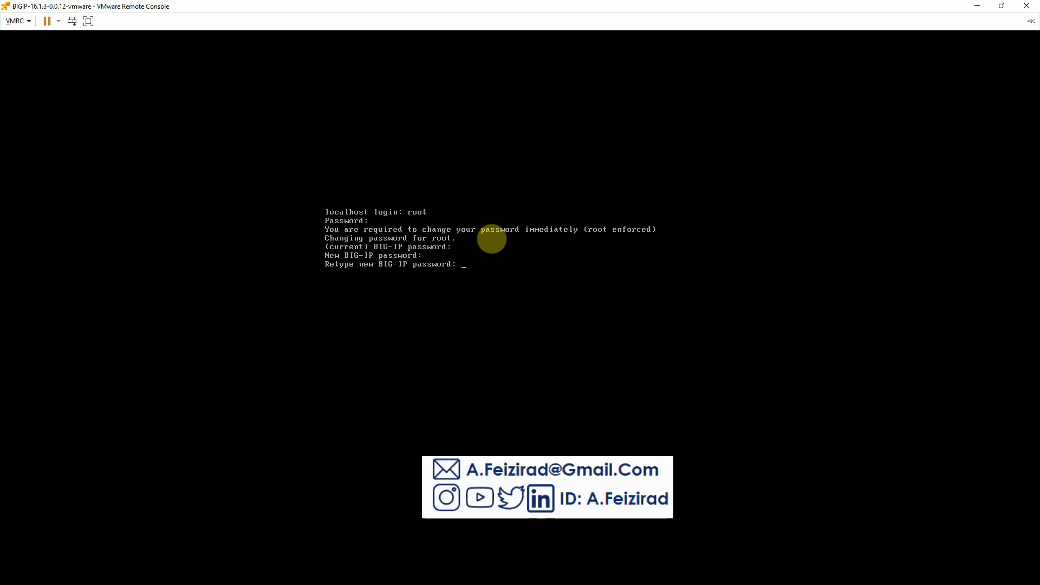
key(Return)
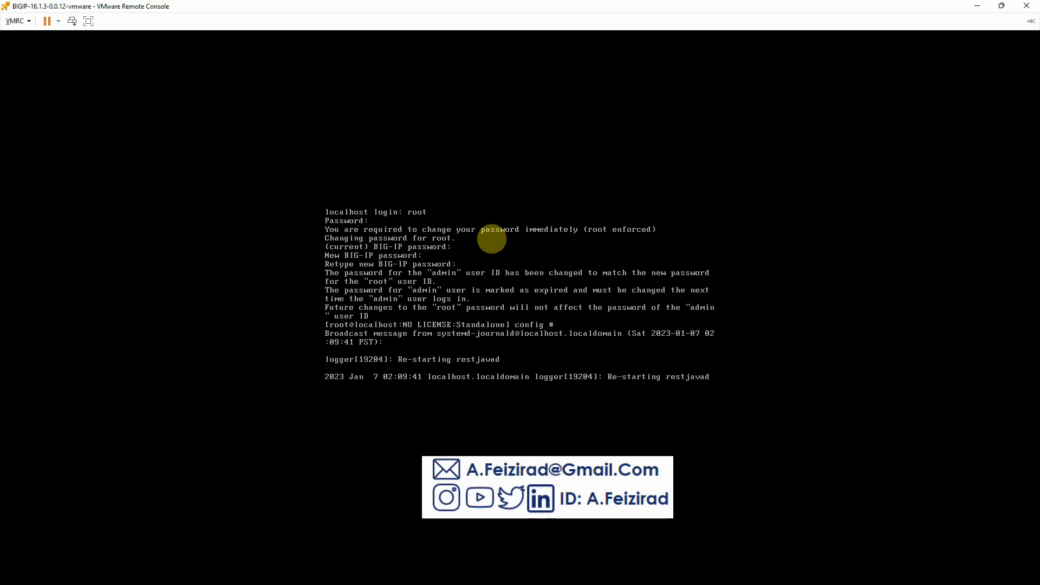
key(Return)
key(Return)
key(Return)
key(Return)
key(Return)
key(Return)
key(Return)
key(Return)
key(Return)
key(Return)
key(Return)
key(Return)
key(Return)
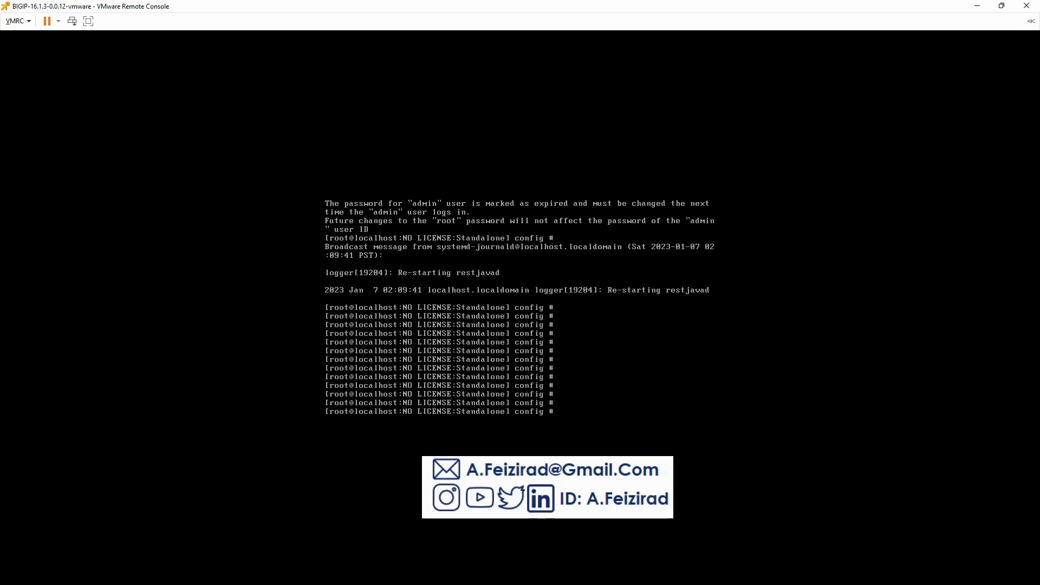
- Run config to start management port setup and choose IPv4 addressing
click(612, 336)
text(co)
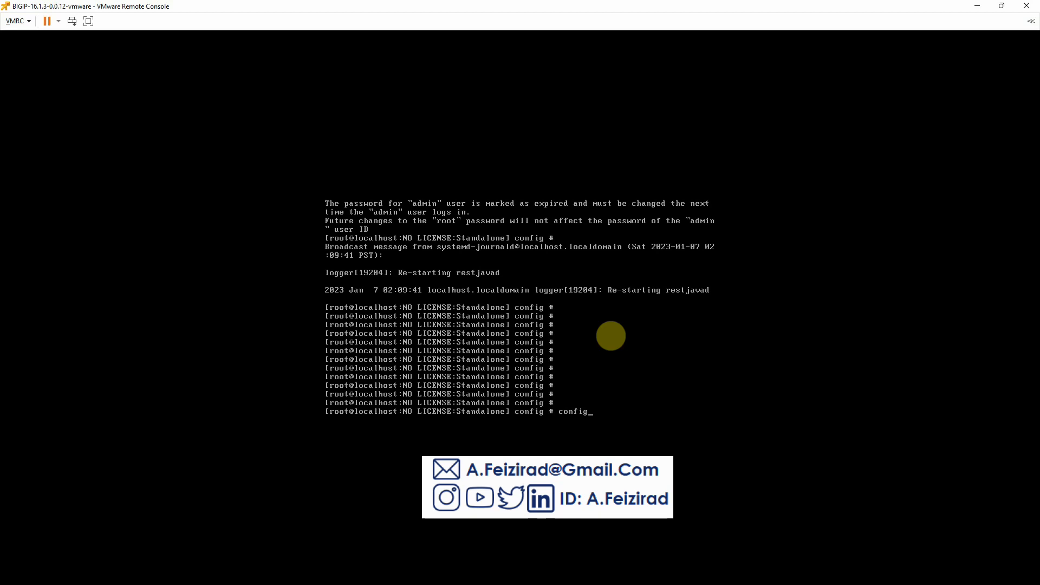
text(nfig)
key(Return)
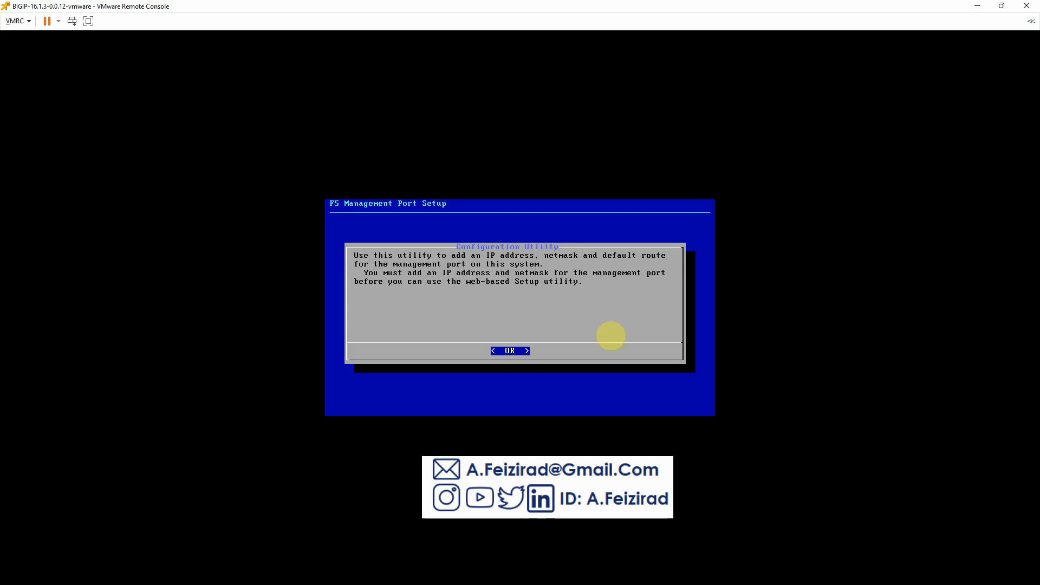
key(Return)
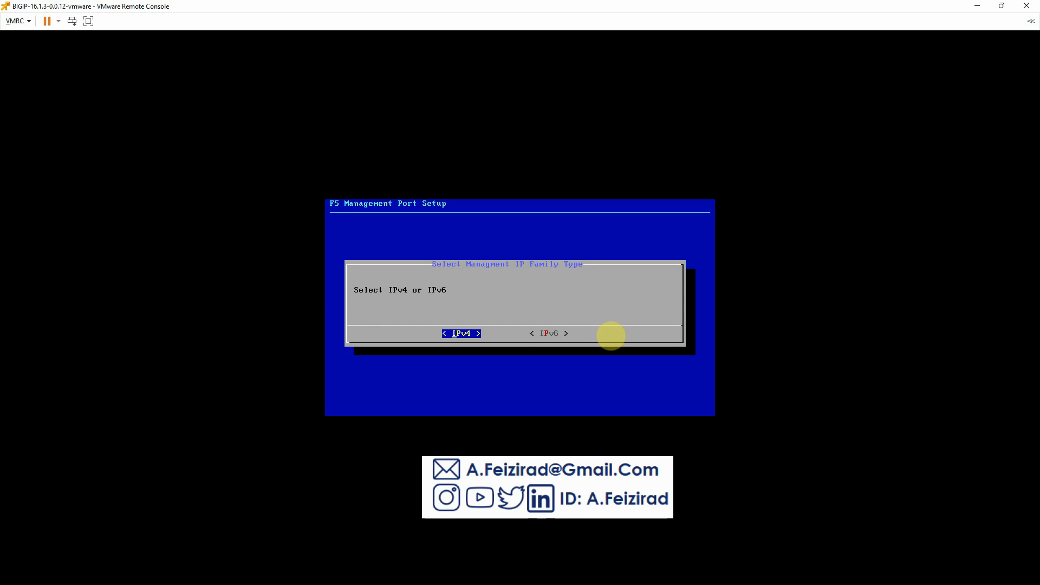
key(Return)
- Decline automatic IP configuration and start replacing 192.168.1.245 with an address beginning 172.16
key(Tab)
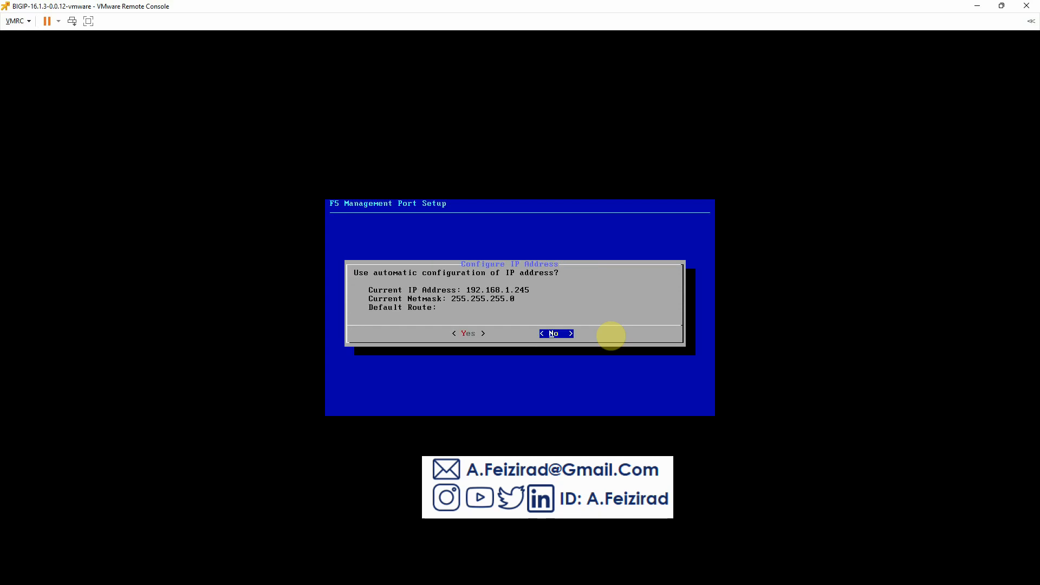
key(Tab)
key(Tab)
key(Tab)
key(Tab)
key(Return)
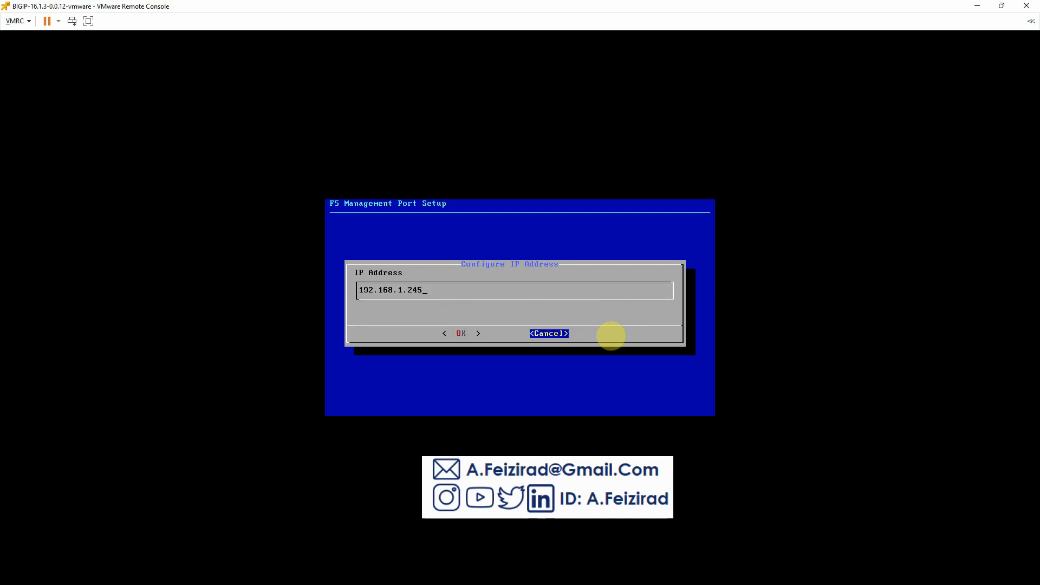
key(BackSpace)
key(BackSpace)
key(BackSpace)
key(BackSpace)
key(BackSpace)
key(BackSpace)
key(BackSpace)
key(BackSpace)
key(BackSpace)
key(BackSpace)
key(BackSpace)
key(BackSpace)
text(172.16)
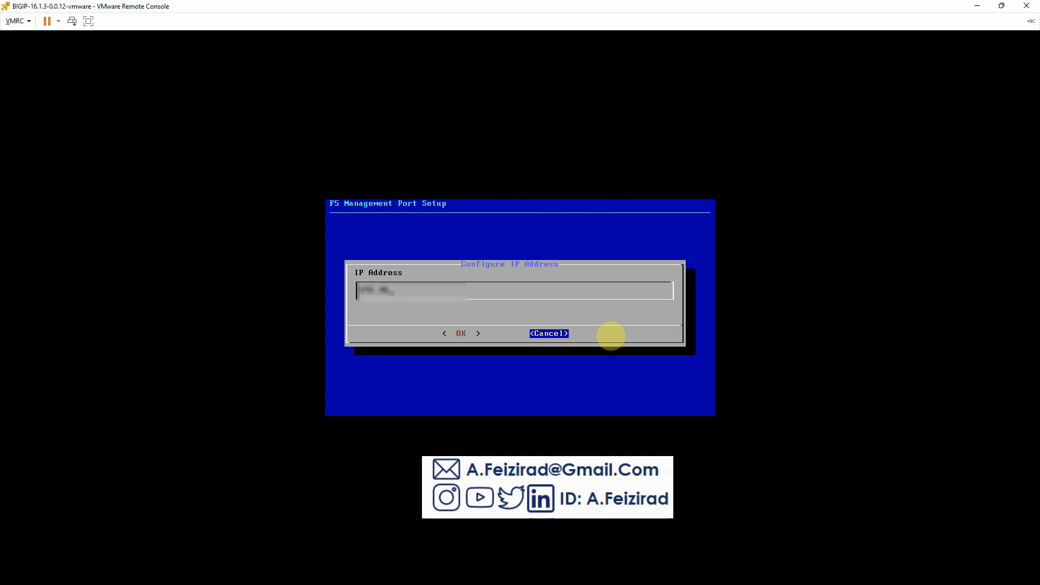
text(.)
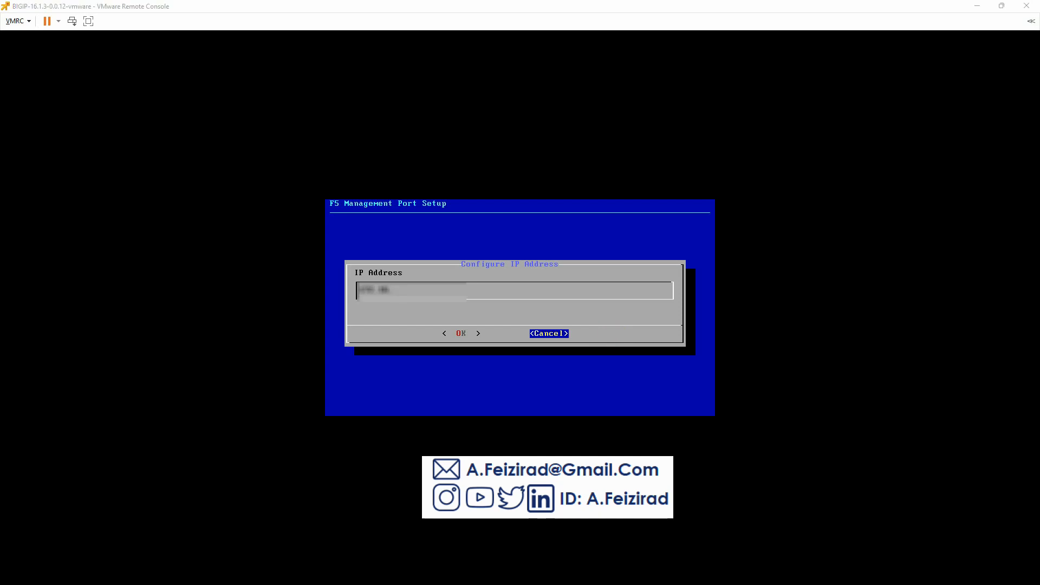
click(491, 293)
- Set the management IP to 172.16.250.10 and accept the edited netmask
text(2)
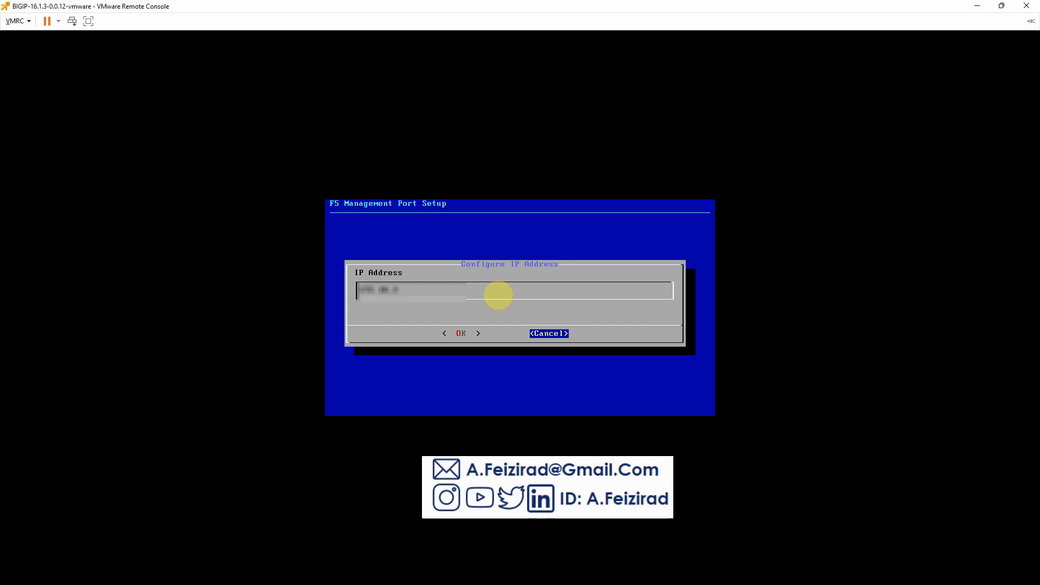
text(50.10)
key(Return)
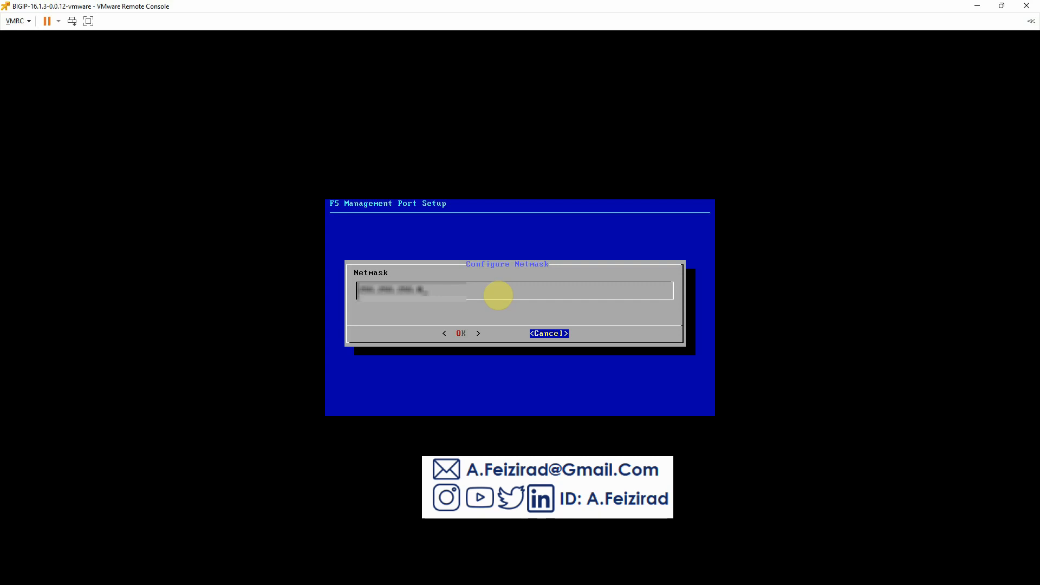
key(Right)
key(Right)
key(BackSpace)
key(Left)
key(Return)
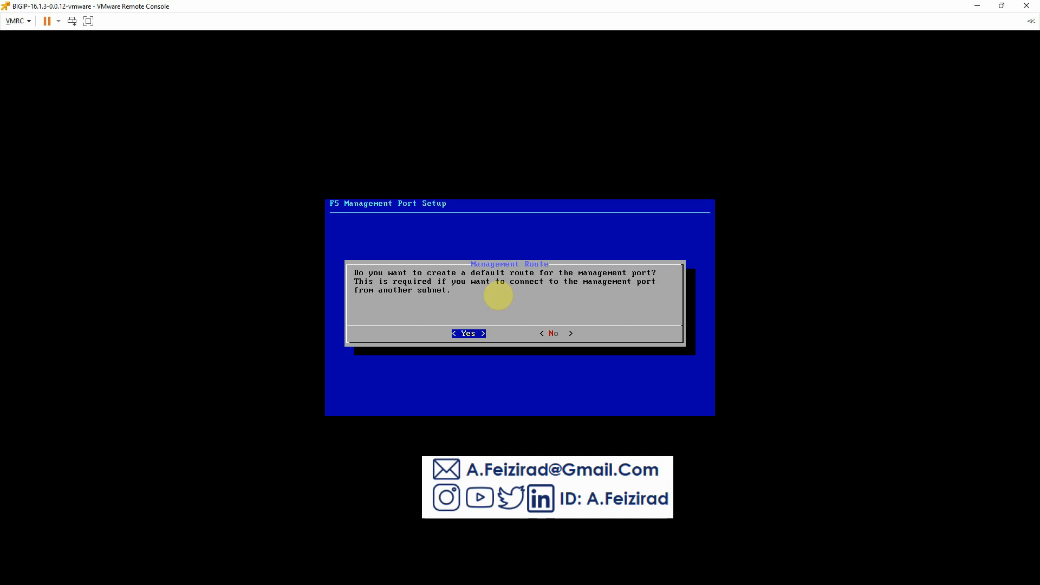
- Add a default management route ending in 10, confirm the settings, and show Firefox's certificate warning details
key(Return)
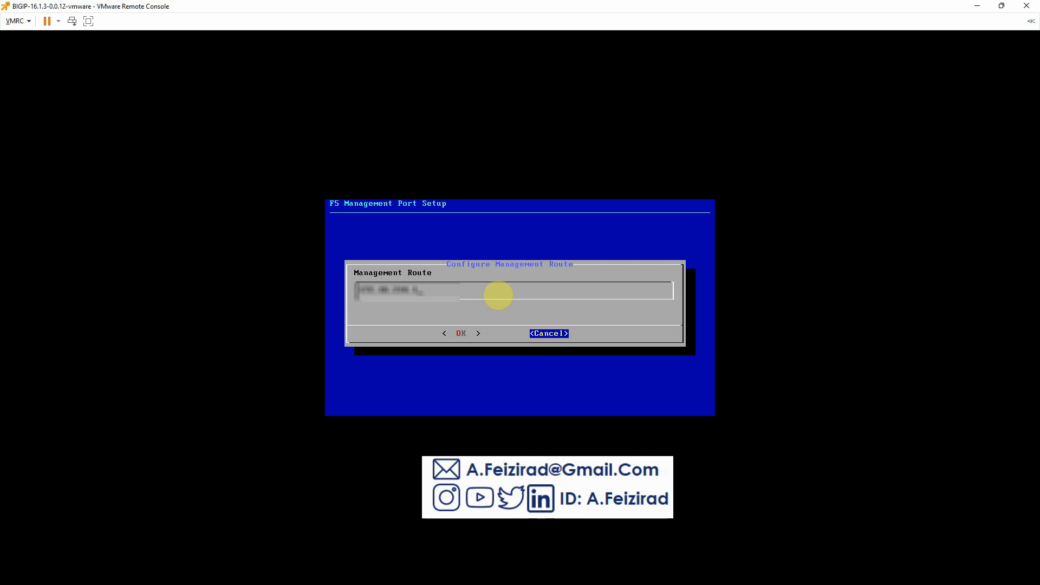
key(BackSpace)
key(BackSpace)
text(10)
key(Left)
key(Left)
key(Return)
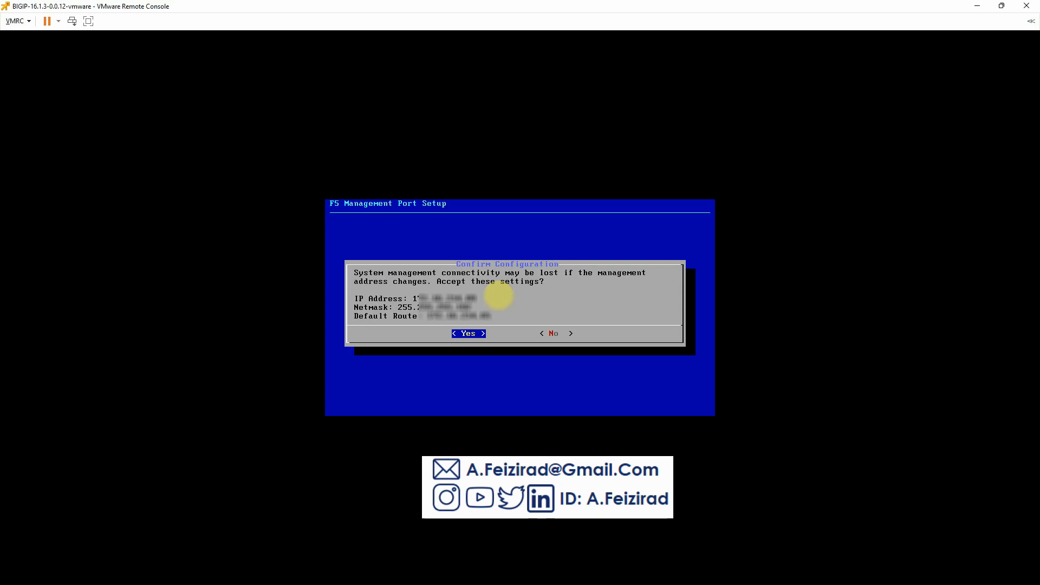
key(Return)
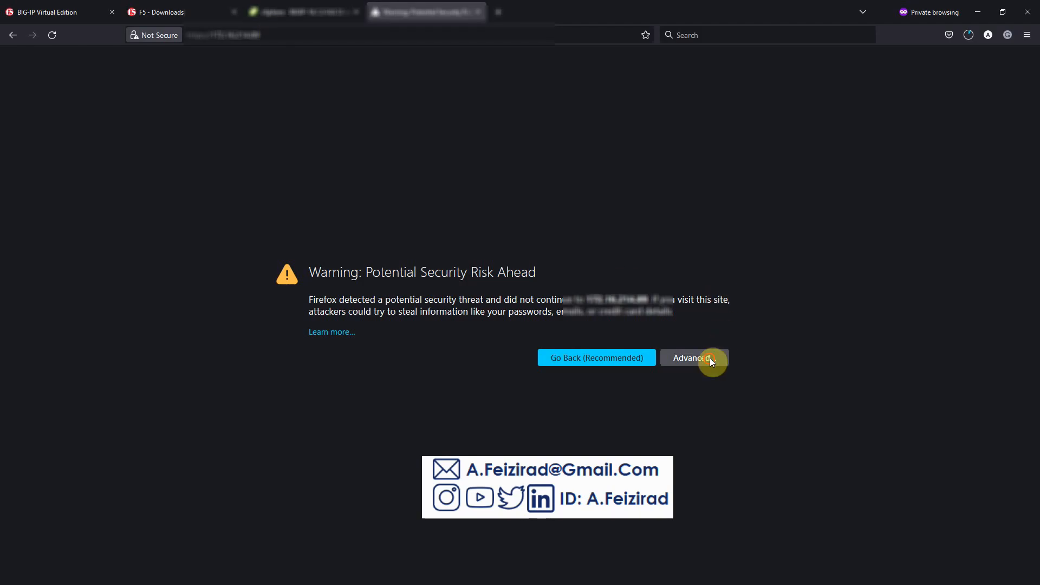
click(709, 358)
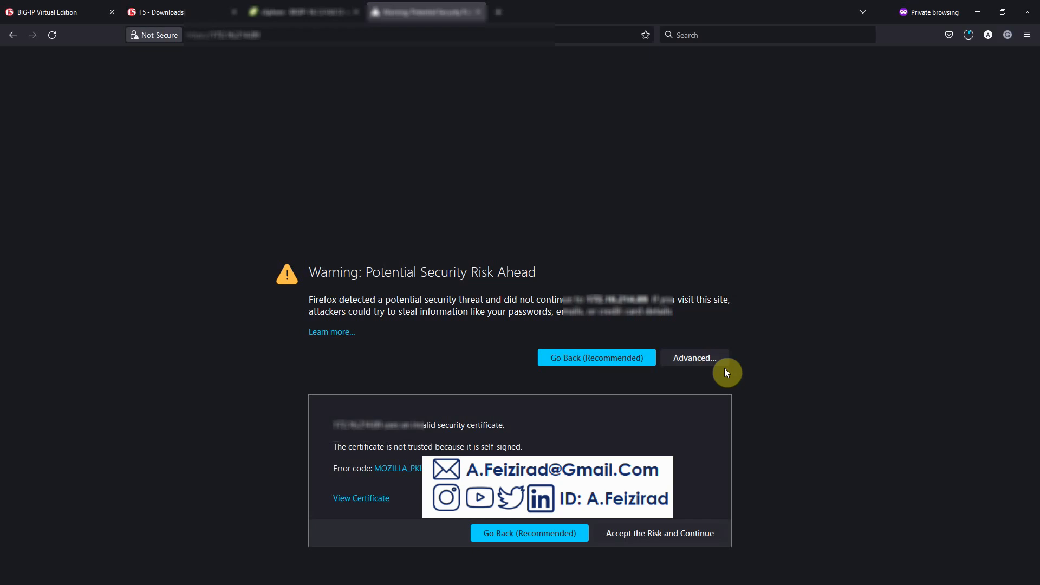
- Accept the certificate risk and sign in to the Configuration Utility as admin with the default password
click(643, 530)
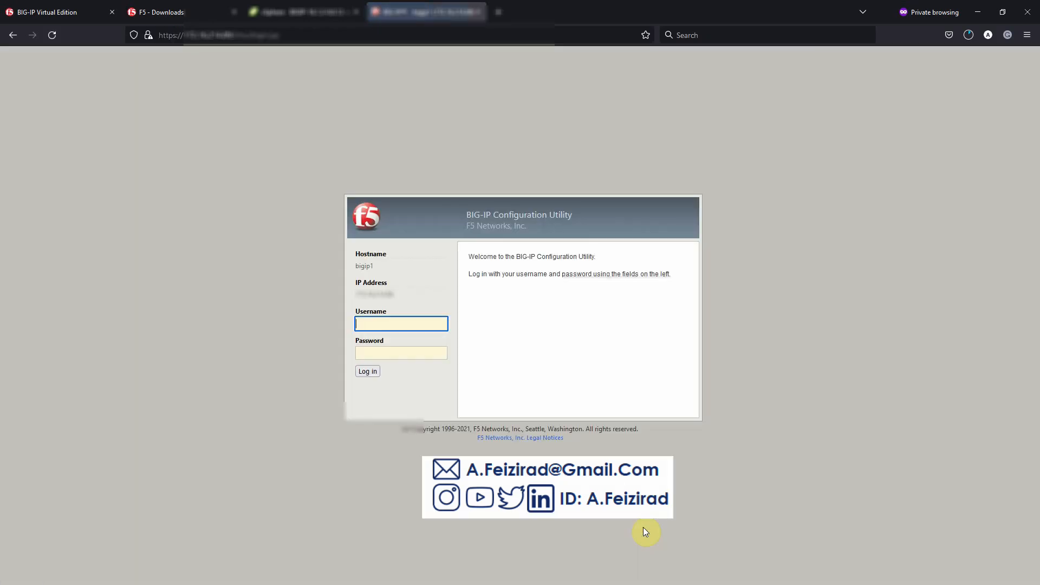
click(385, 325)
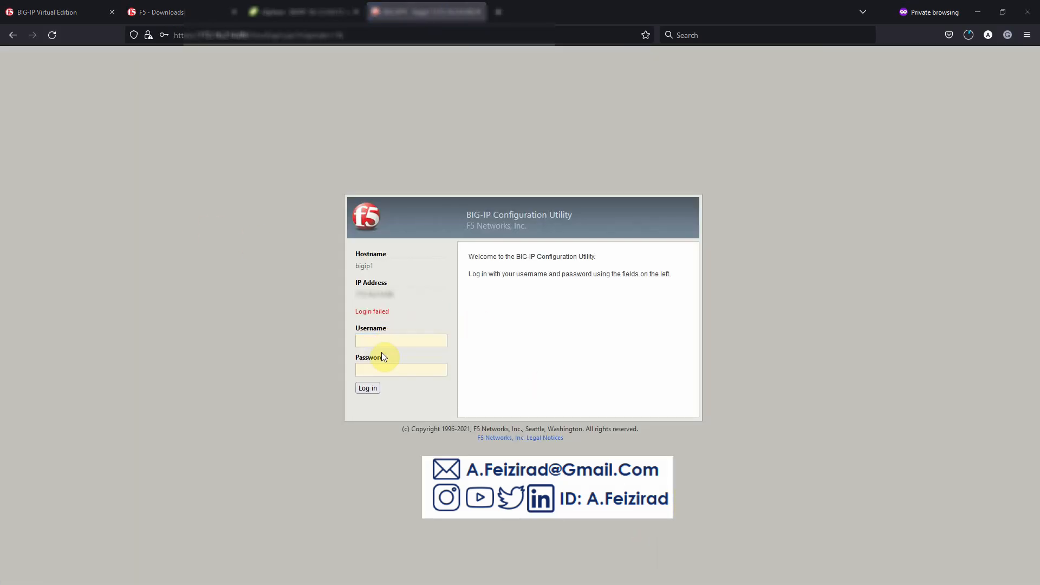
click(382, 336)
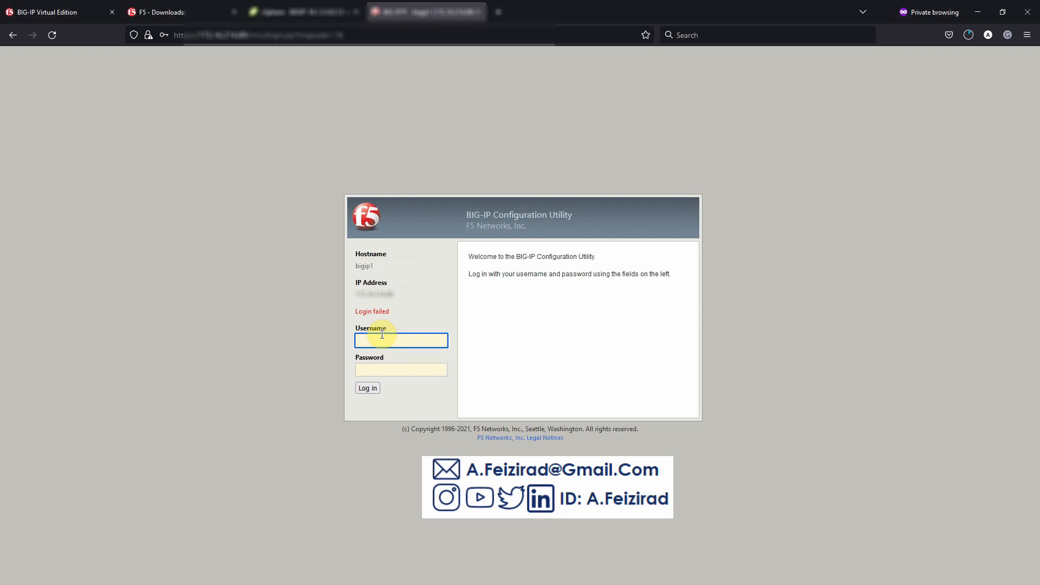
text(admin)
key(Tab)
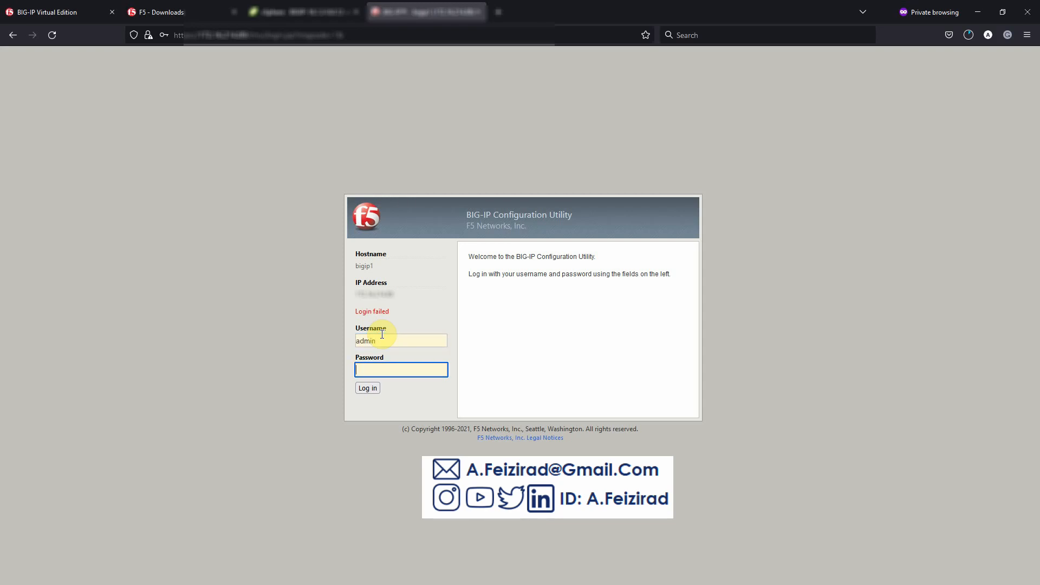
text(admin12345678)
key(Return)
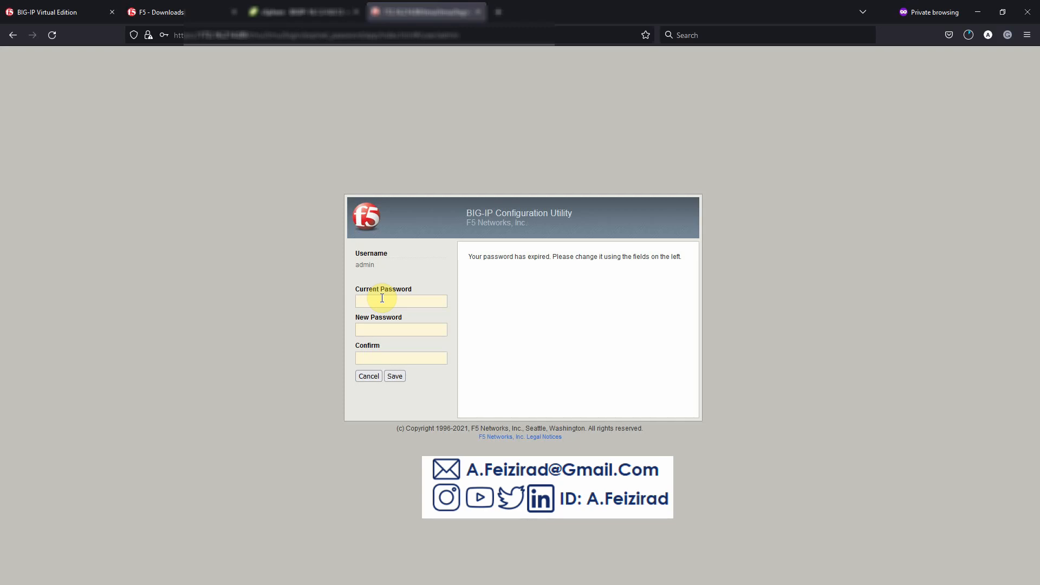
- Enter the current admin password, type the new password in both fields, and save it
click(382, 298)
text(•••••)
key(Tab)
text(•••••••••••)
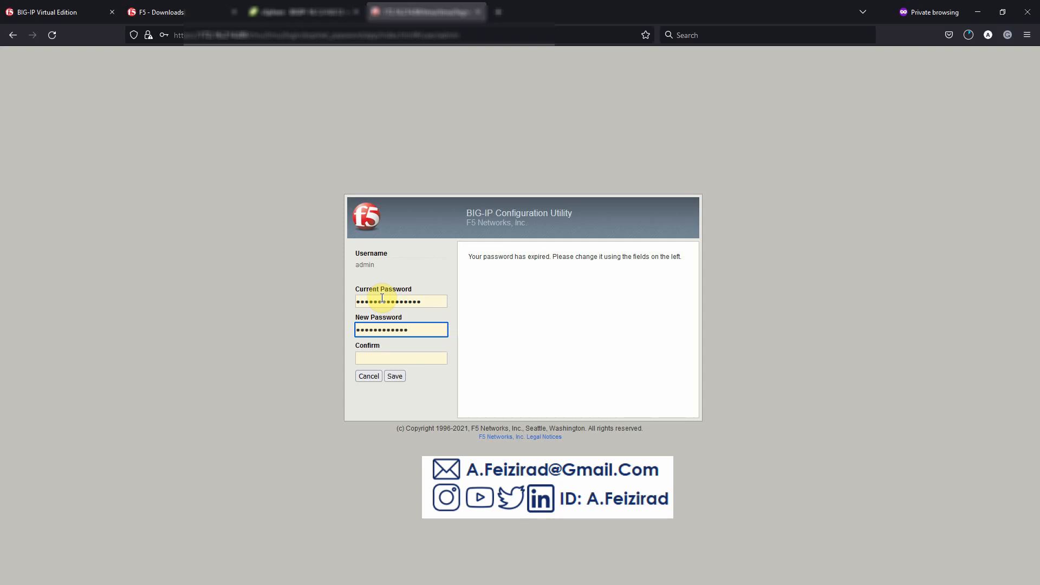
text(•••)
key(Tab)
text(••)
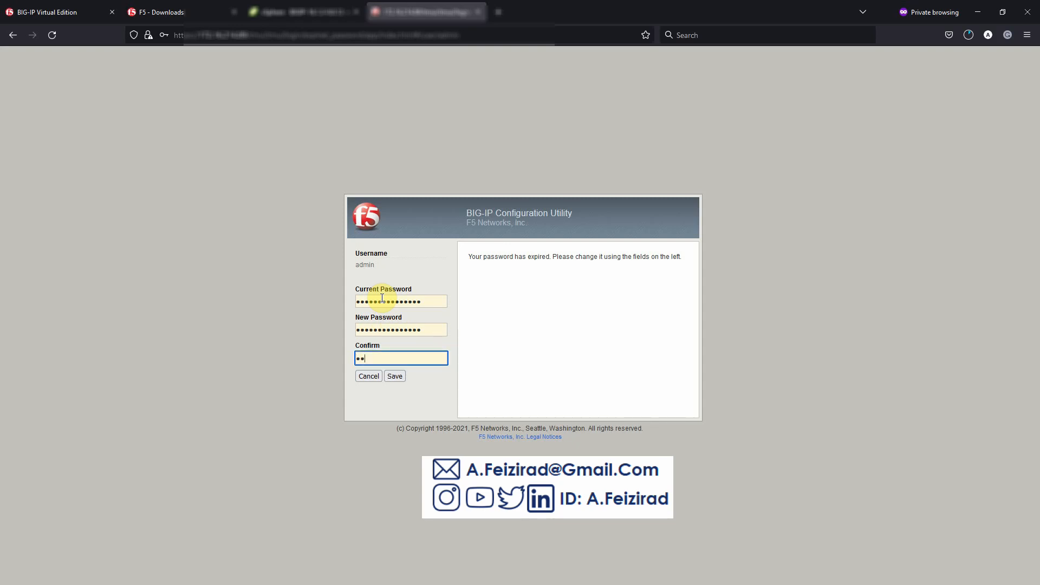
text(••••••••)
text(••••)
click(401, 376)
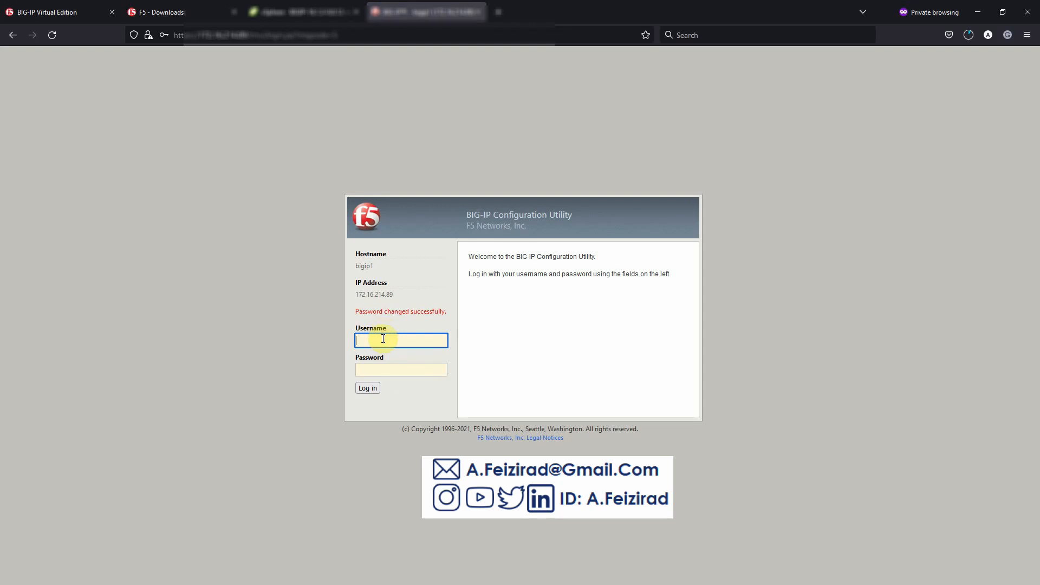
- Sign in again as admin using the newly set password
text(admin)
key(Tab)
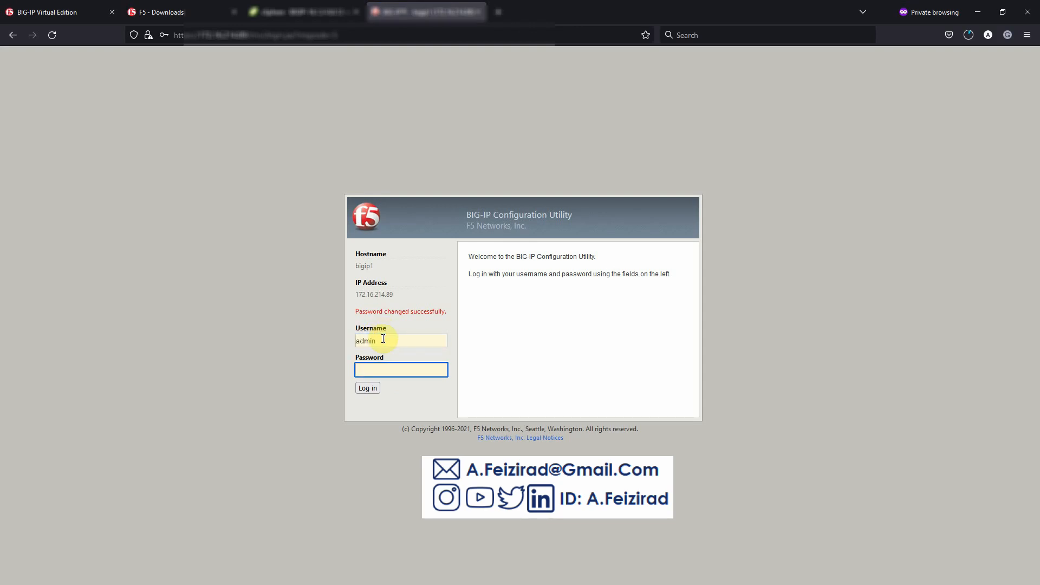
text(**************)
key(Return)
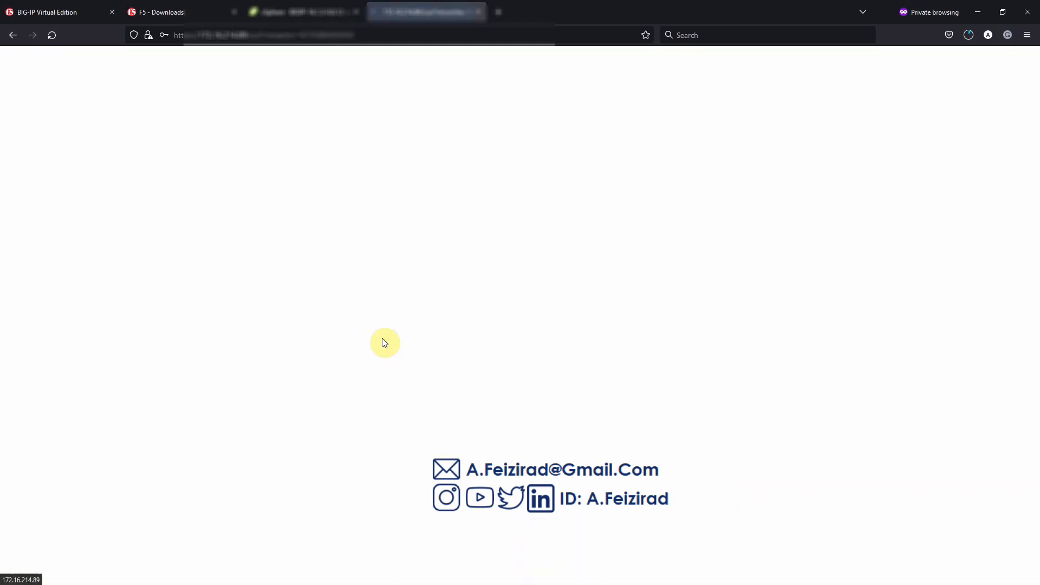